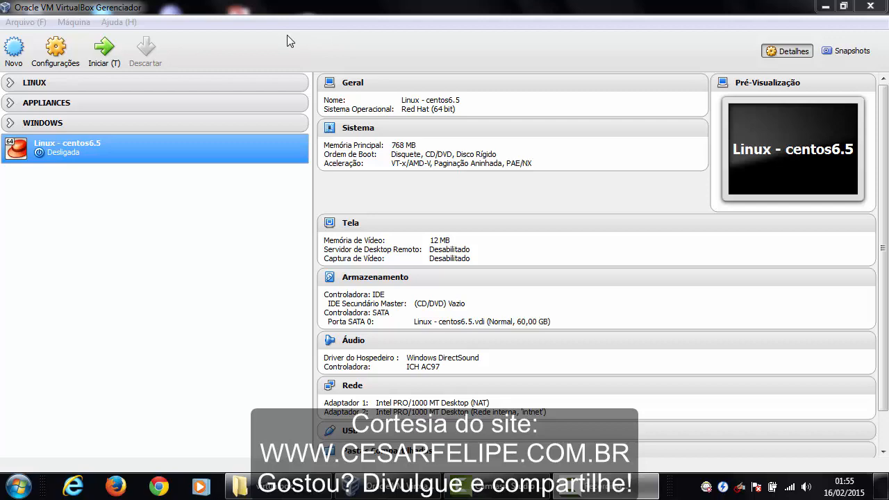
Start creating a new virtual machine and name it Windows 7
{"action": "left_click", "coordinate": [12, 52]}
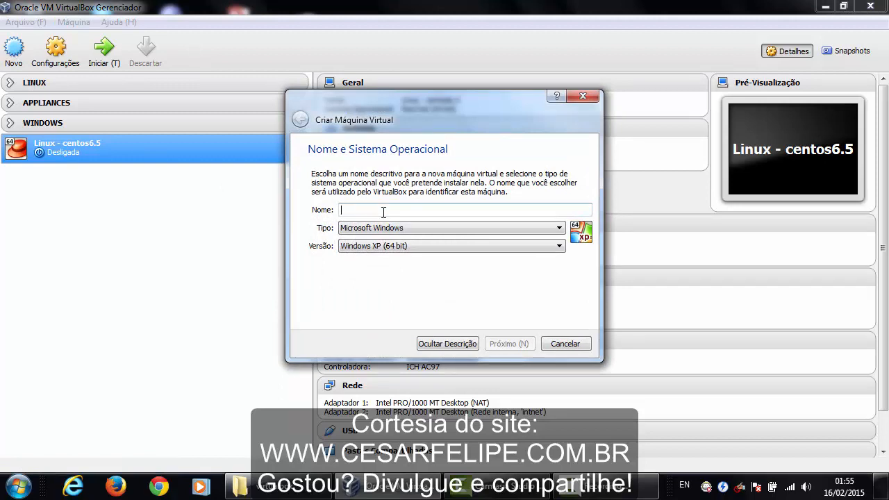
{"action": "type", "text": "Winsdo"}
{"action": "key", "text": "BackSpace"}
{"action": "key", "text": "BackSpace"}
{"action": "key", "text": "BackSpace"}
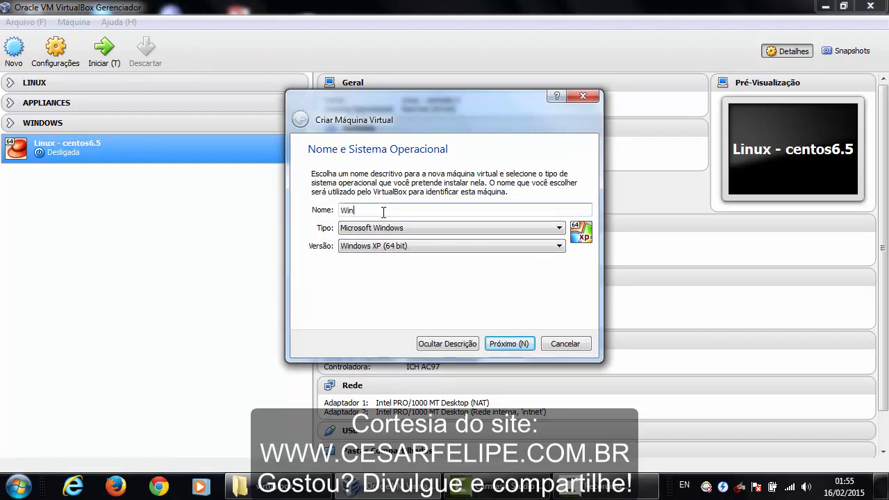
{"action": "type", "text": "dows 7"}
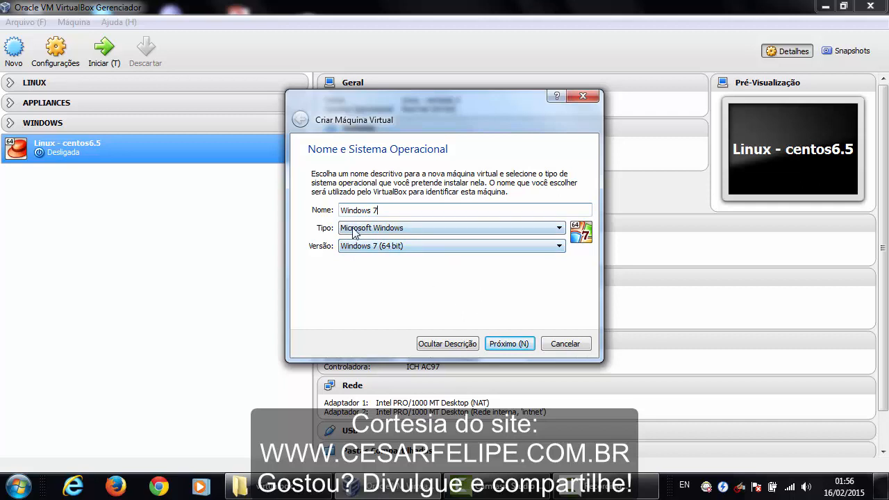
Check the operating system choices, keep Microsoft Windows and Windows 7 (64 bit), and proceed to the memory size
{"action": "left_click", "coordinate": [560, 228]}
{"action": "left_click", "coordinate": [555, 238]}
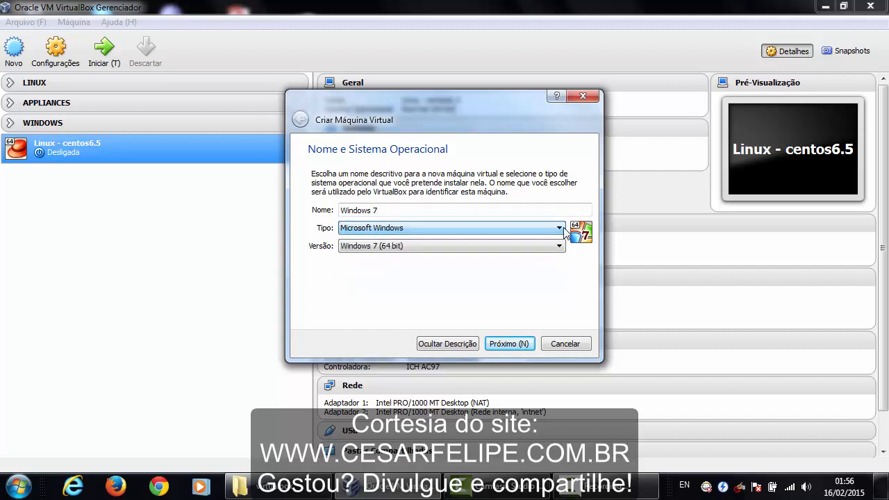
{"action": "left_click", "coordinate": [560, 247]}
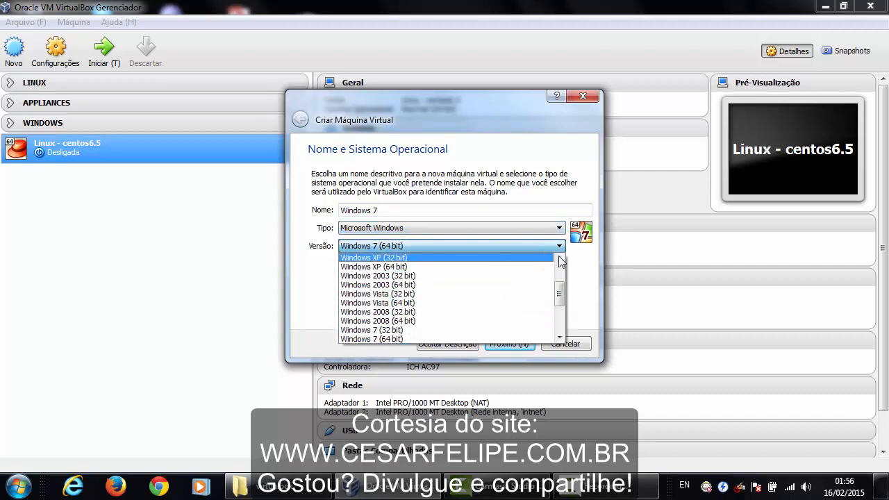
{"action": "left_click", "coordinate": [599, 273]}
{"action": "left_click_drag", "start_coordinate": [466, 103], "coordinate": [497, 88]}
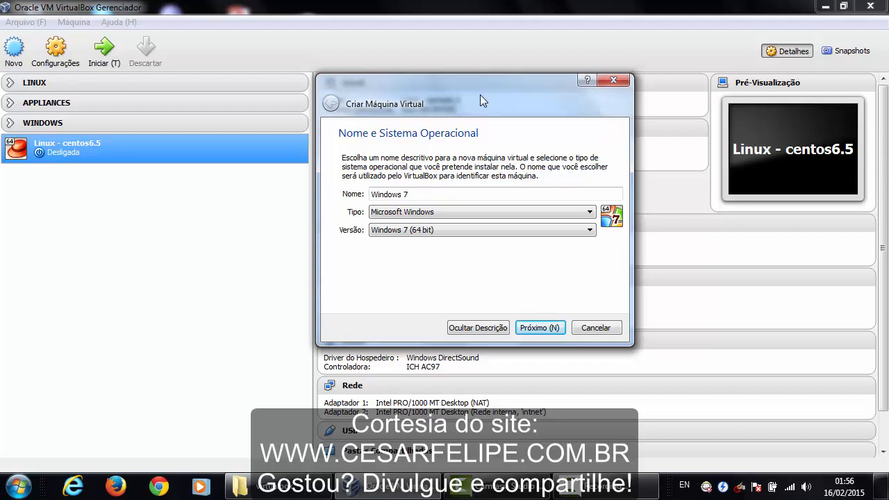
{"action": "left_click", "coordinate": [552, 328]}
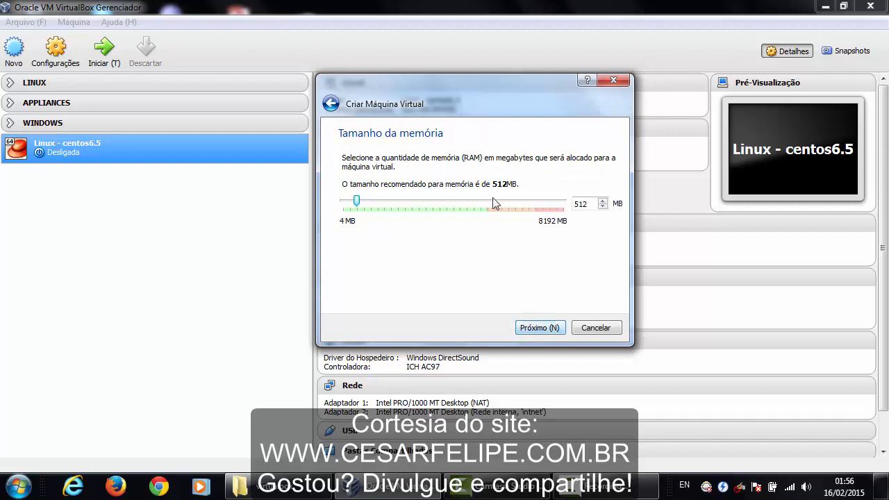
Set the virtual machine's memory to 768 MB and continue to the hard disk options
{"action": "double_click", "coordinate": [589, 201]}
{"action": "type", "text": "768"}
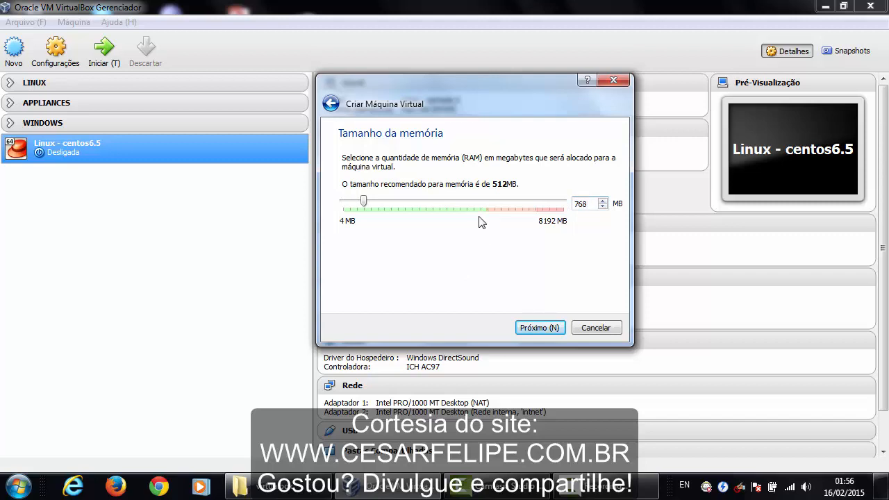
{"action": "left_click", "coordinate": [554, 328]}
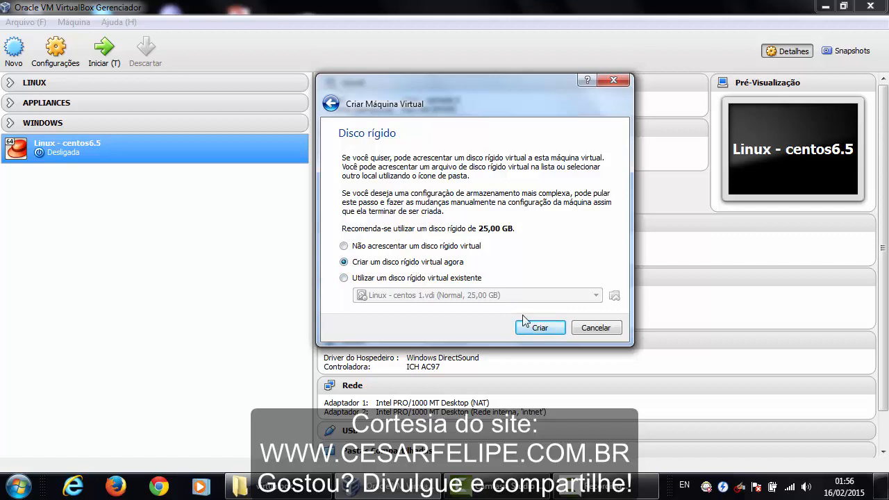
Choose to create a new virtual hard disk now, using the VDI file type and dynamically allocated storage
{"action": "left_click", "coordinate": [343, 278]}
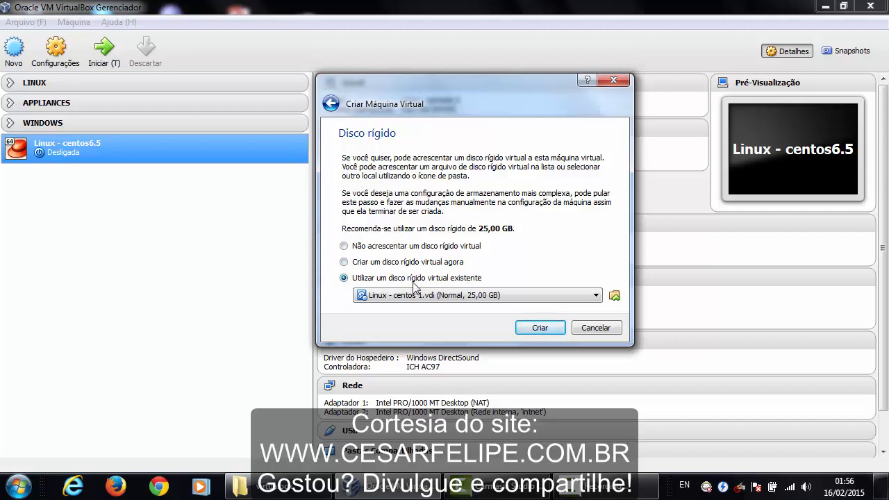
{"action": "left_click", "coordinate": [344, 263]}
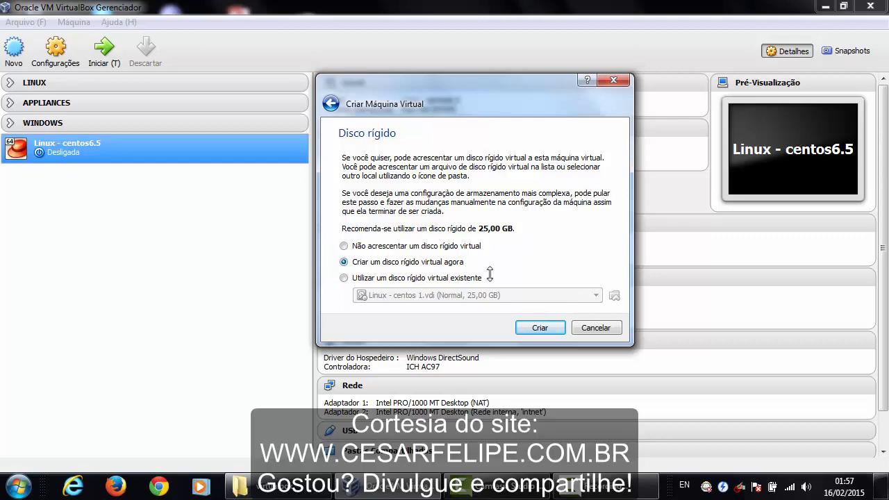
{"action": "left_click", "coordinate": [541, 327]}
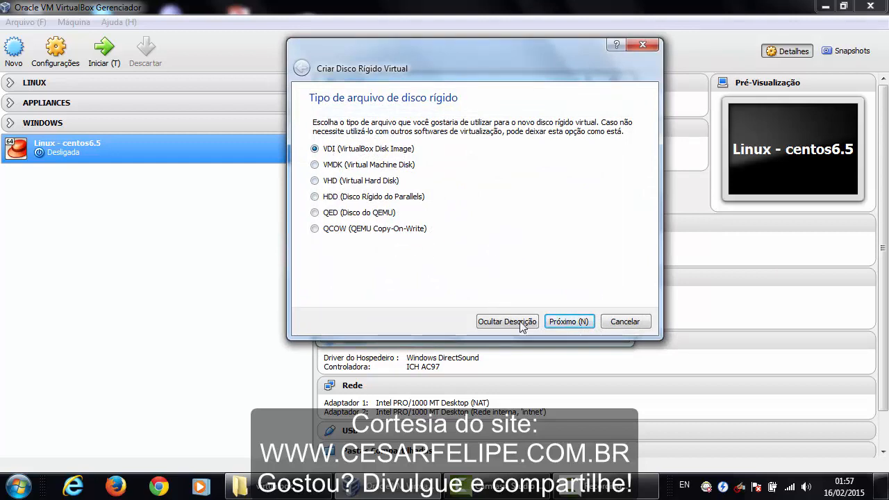
{"action": "left_click", "coordinate": [583, 326]}
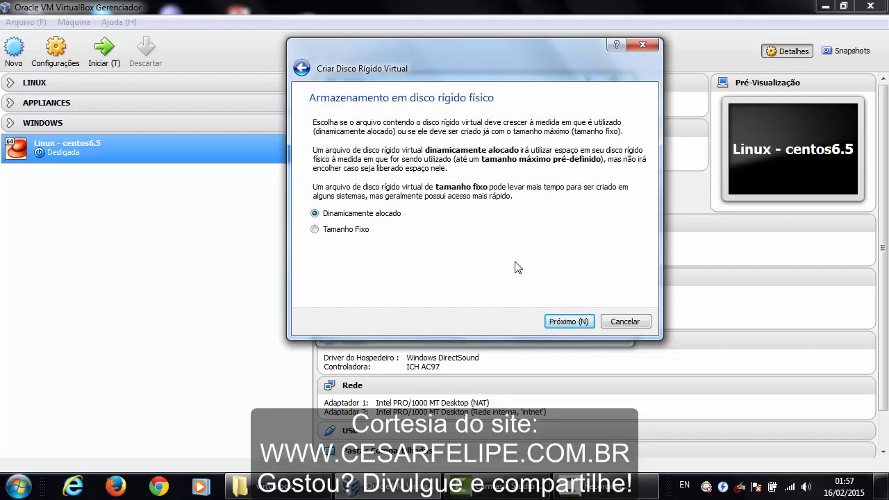
{"action": "left_click", "coordinate": [576, 328]}
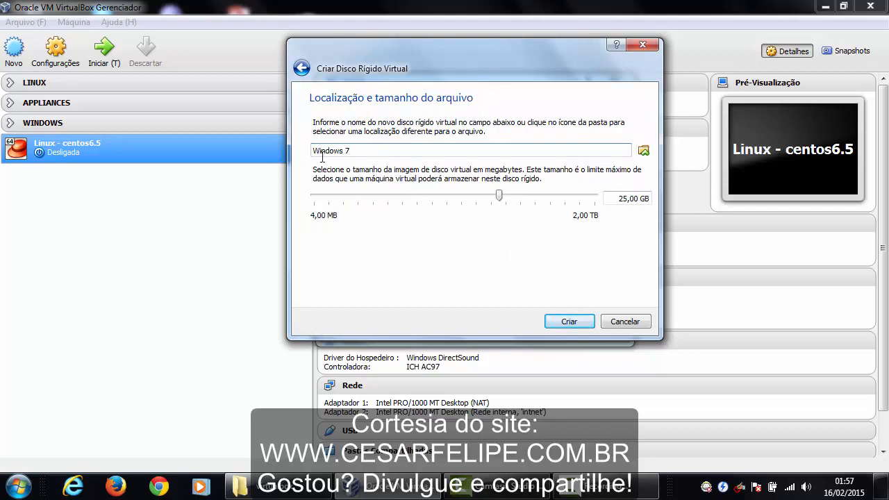
Set the new virtual disk's location to the VMs folder on drive D:, with the file name Windows 7.vdi
{"action": "double_click", "coordinate": [347, 150]}
{"action": "left_click", "coordinate": [391, 151]}
{"action": "left_click", "coordinate": [643, 152]}
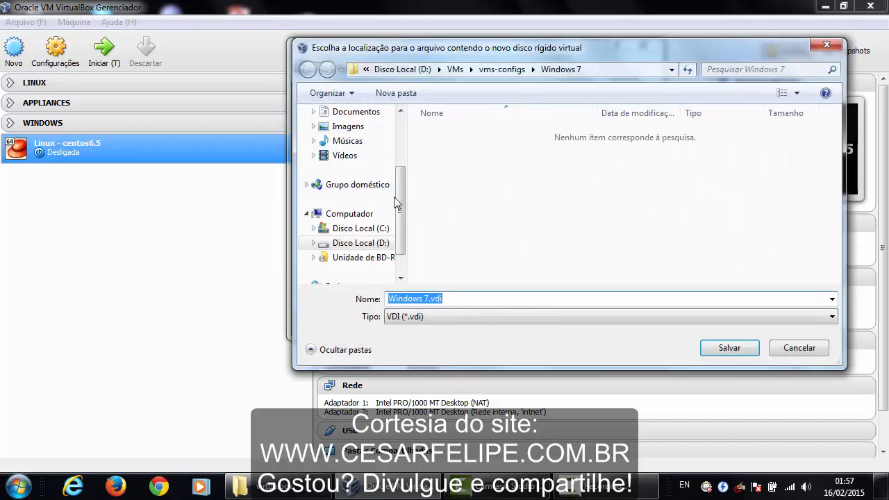
{"action": "left_click", "coordinate": [382, 242]}
{"action": "left_click_drag", "start_coordinate": [839, 134], "coordinate": [836, 203]}
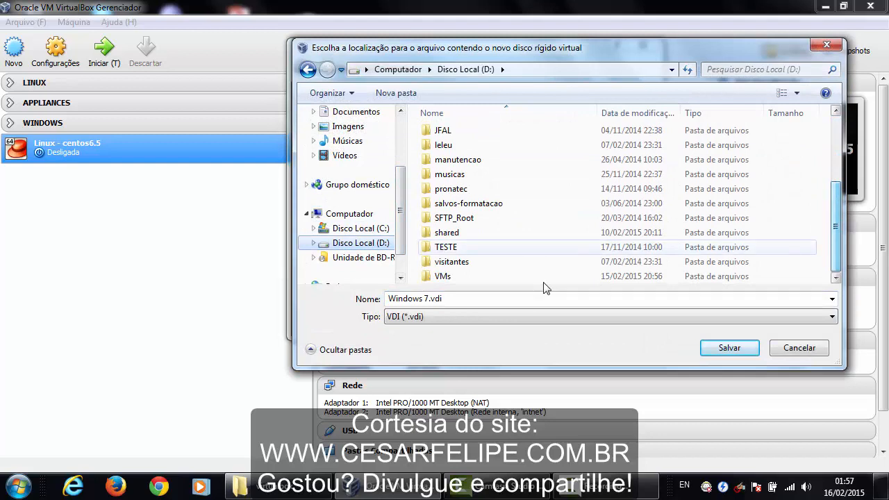
{"action": "double_click", "coordinate": [429, 279]}
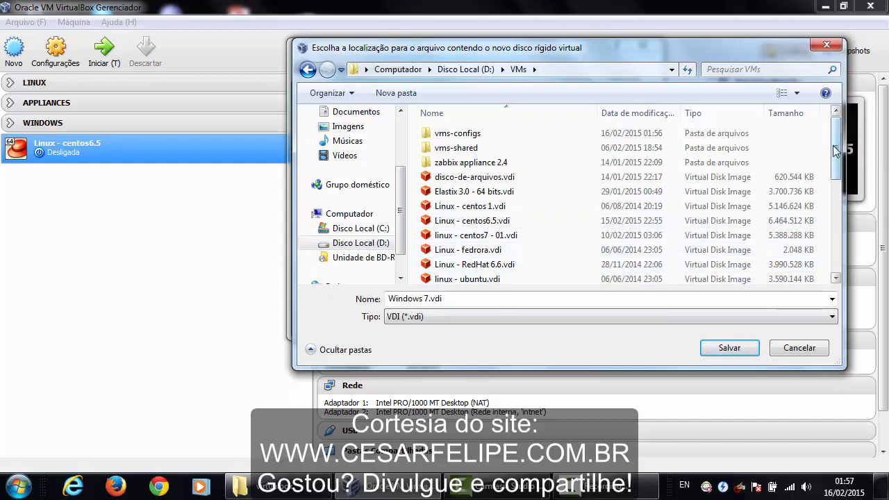
{"action": "scroll", "coordinate": [835, 174], "scroll_direction": "down", "scroll_amount": 2}
{"action": "scroll", "coordinate": [834, 187], "scroll_direction": "down", "scroll_amount": 4}
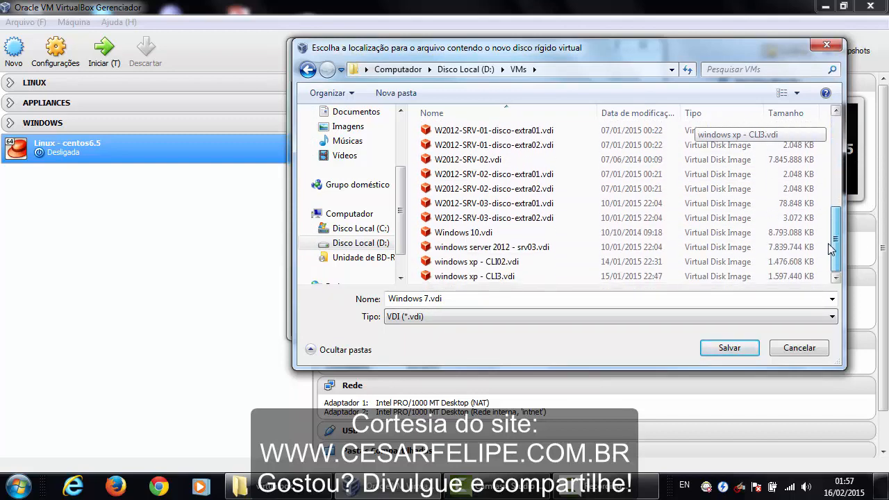
{"action": "scroll", "coordinate": [830, 215], "scroll_direction": "up", "scroll_amount": 1}
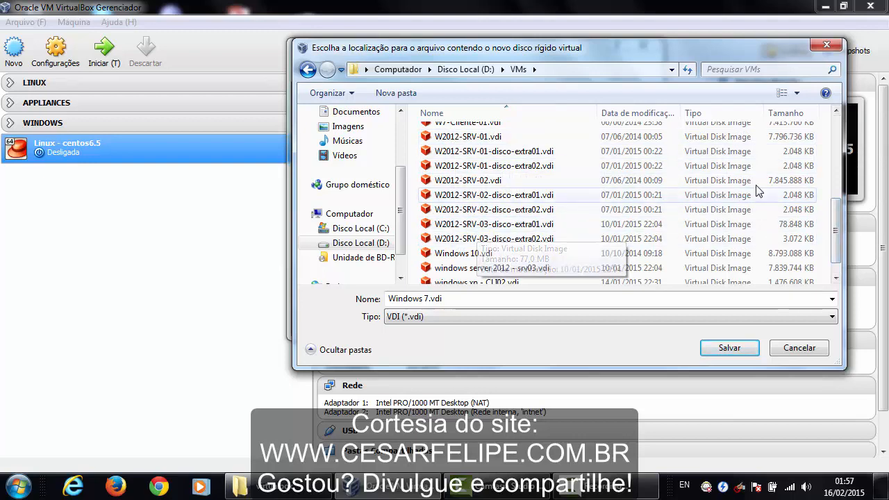
{"action": "left_click_drag", "start_coordinate": [846, 221], "coordinate": [817, 221]}
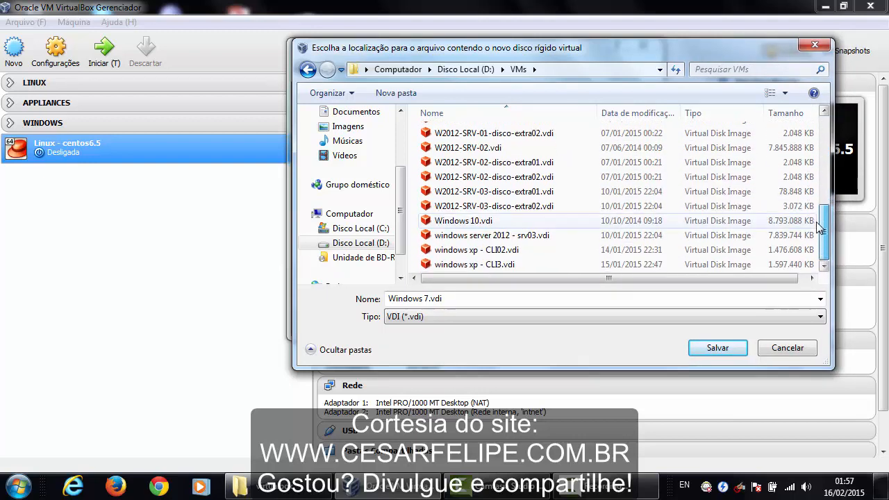
{"action": "left_click", "coordinate": [718, 348]}
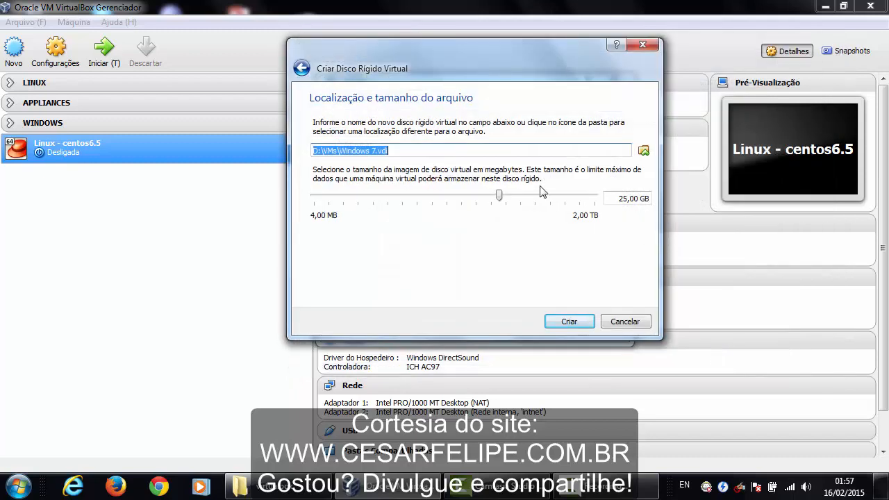
Set the virtual disk size to 80 GB and create the disk
{"action": "double_click", "coordinate": [628, 199]}
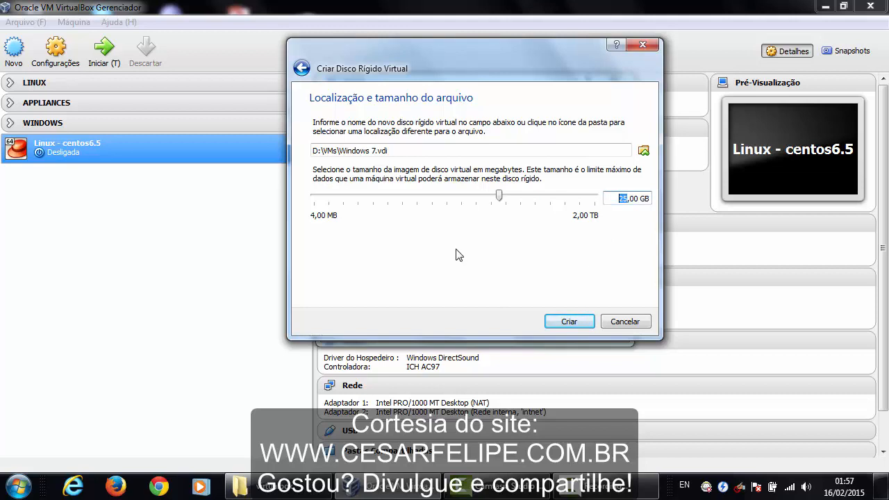
{"action": "type", "text": "80"}
{"action": "left_click", "coordinate": [570, 321]}
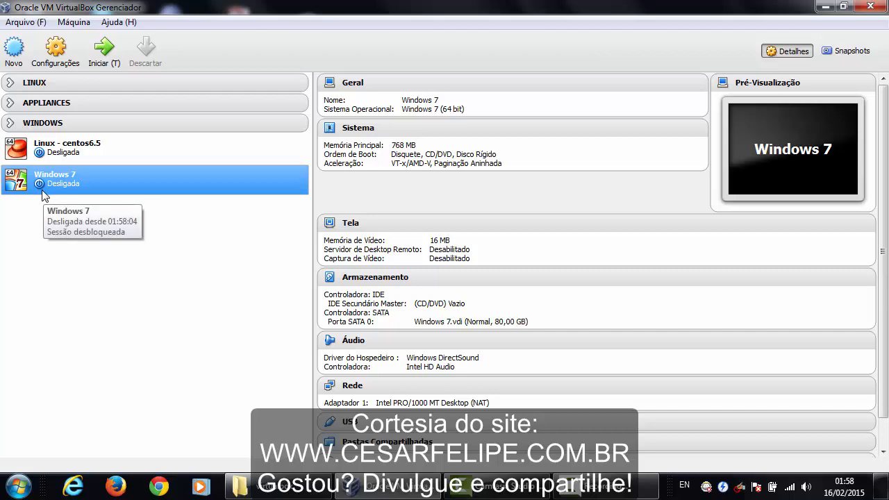
Open the Windows 7 machine's settings and review the available operating system types and versions
{"action": "left_click", "coordinate": [59, 51]}
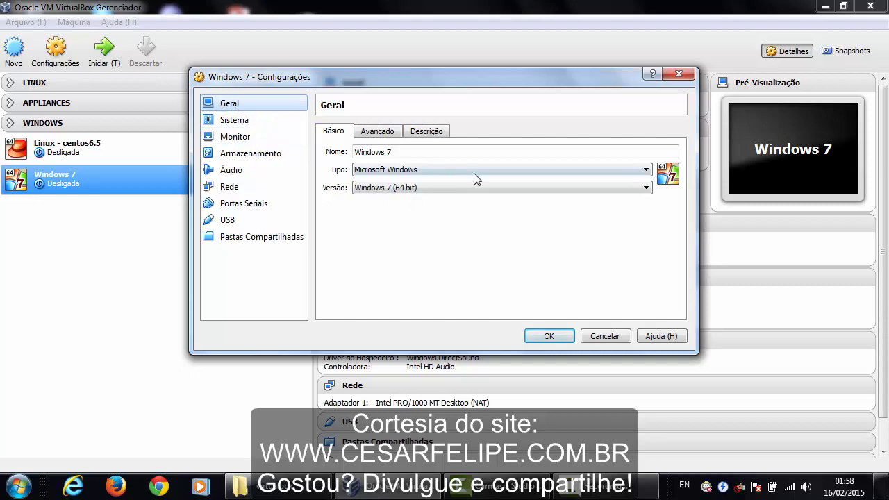
{"action": "left_click", "coordinate": [629, 172]}
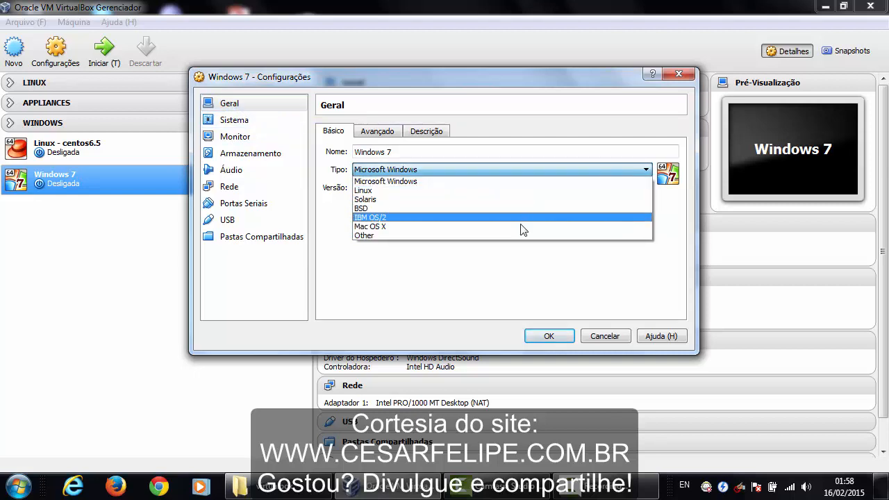
{"action": "left_click", "coordinate": [557, 254]}
{"action": "left_click", "coordinate": [646, 189]}
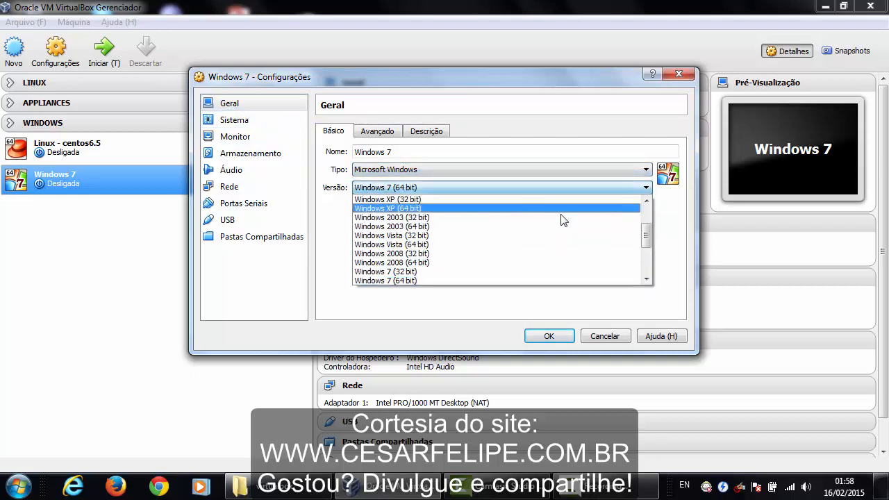
{"action": "scroll", "coordinate": [549, 267], "scroll_direction": "down", "scroll_amount": 3}
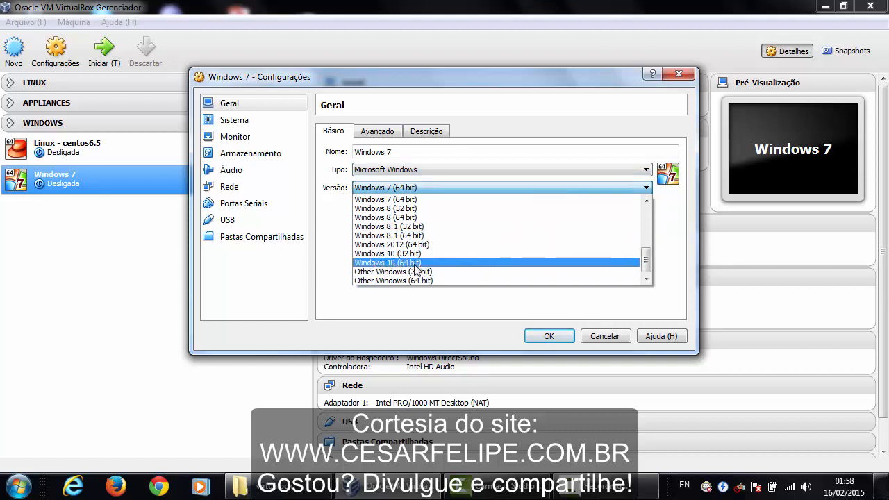
{"action": "left_click", "coordinate": [457, 312]}
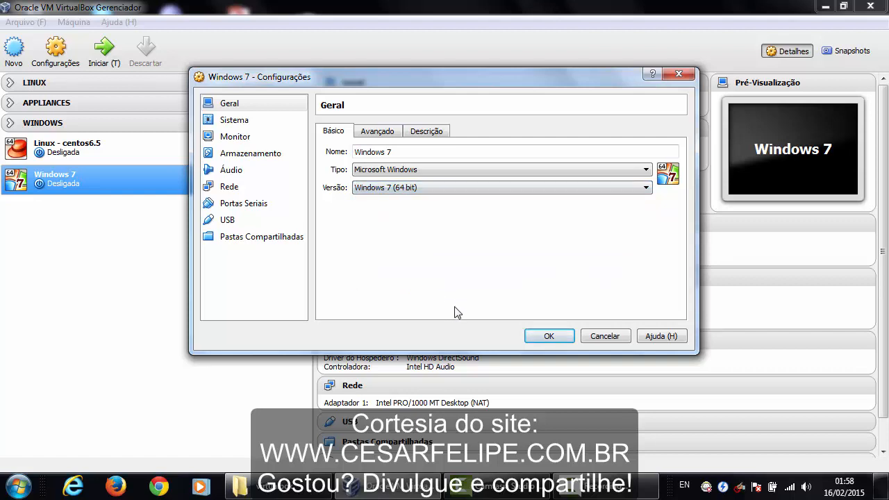
Review the machine's motherboard settings and its processor count setting
{"action": "left_click", "coordinate": [267, 125]}
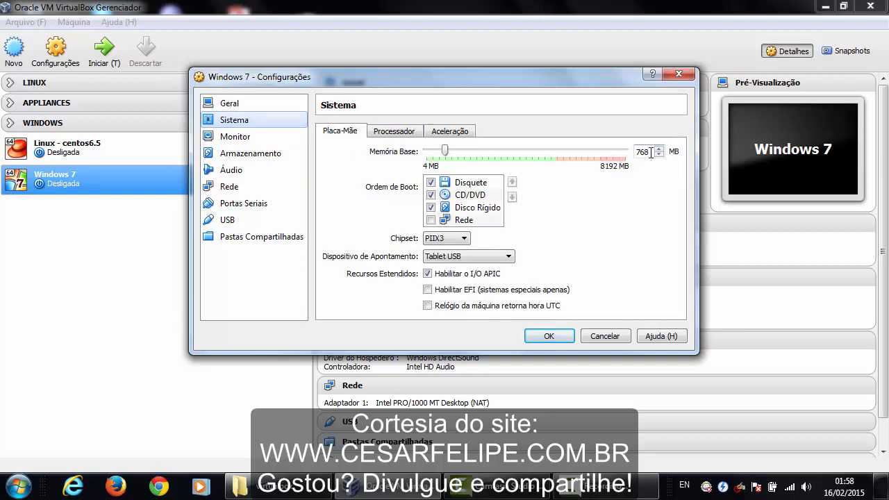
{"action": "left_click", "coordinate": [406, 134]}
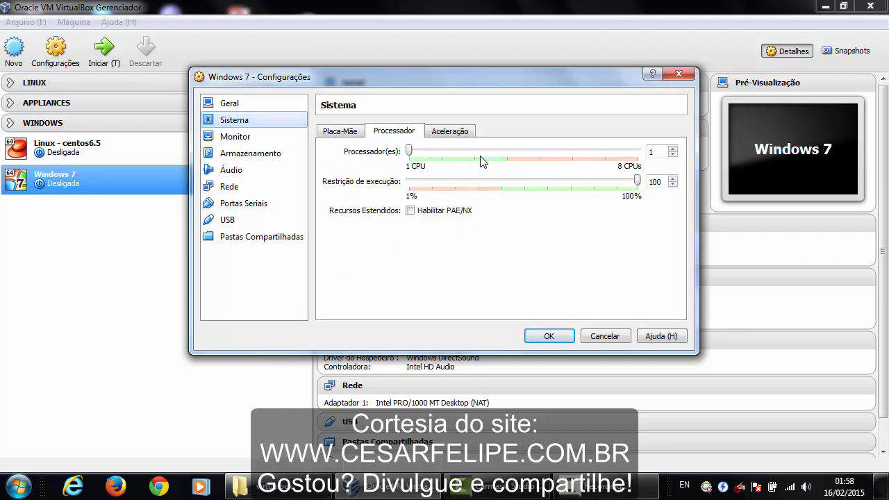
{"action": "double_click", "coordinate": [656, 151]}
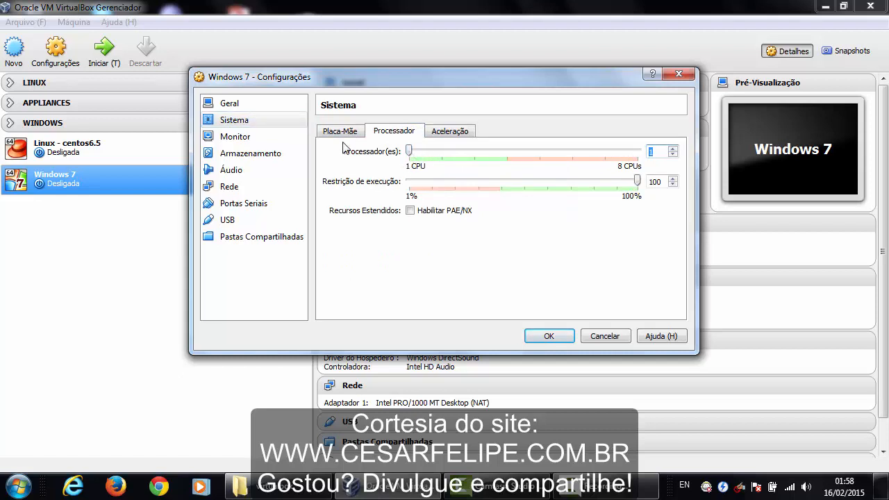
Attach Win7-allversions.iso from the instaladores\sistema folder on drive D: to the machine's empty IDE optical drive
{"action": "left_click", "coordinate": [245, 156]}
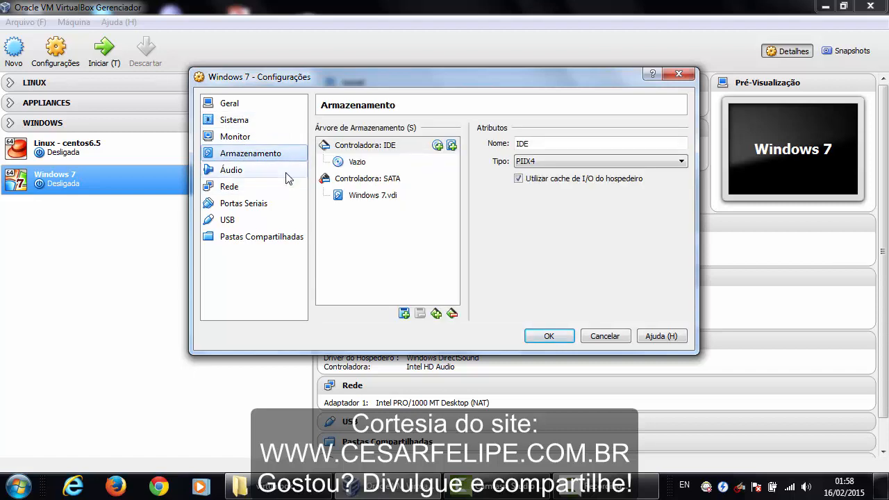
{"action": "left_click", "coordinate": [341, 164]}
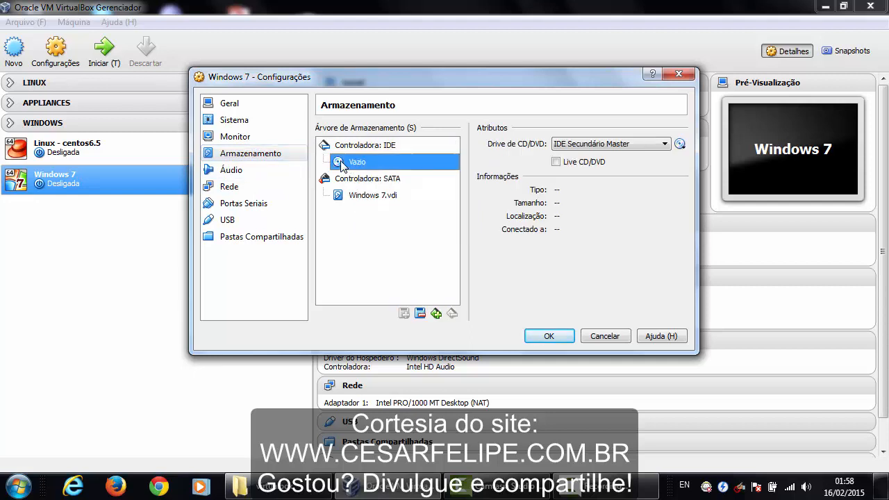
{"action": "left_click", "coordinate": [680, 144]}
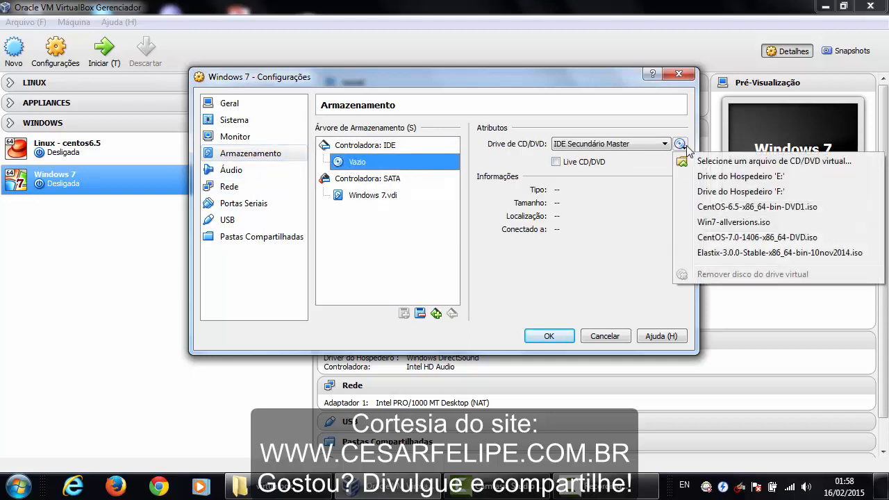
{"action": "left_click", "coordinate": [781, 162]}
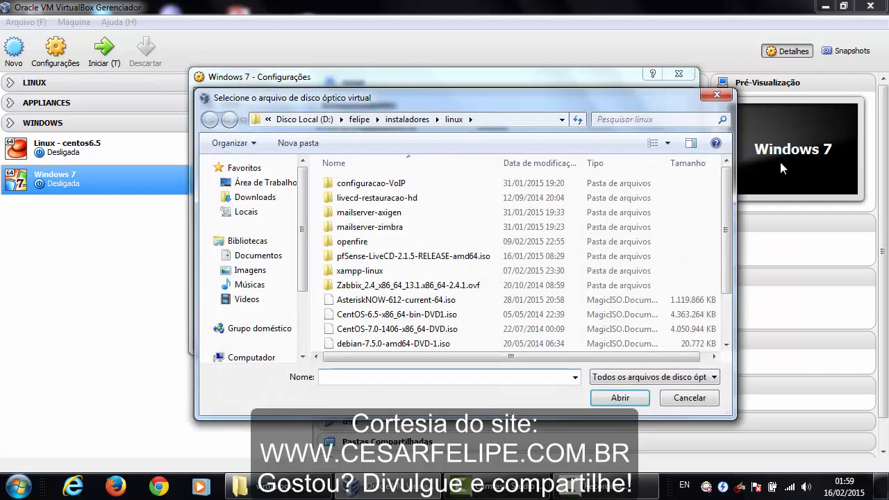
{"action": "left_click", "coordinate": [407, 120]}
{"action": "left_click_drag", "start_coordinate": [722, 222], "coordinate": [733, 310]}
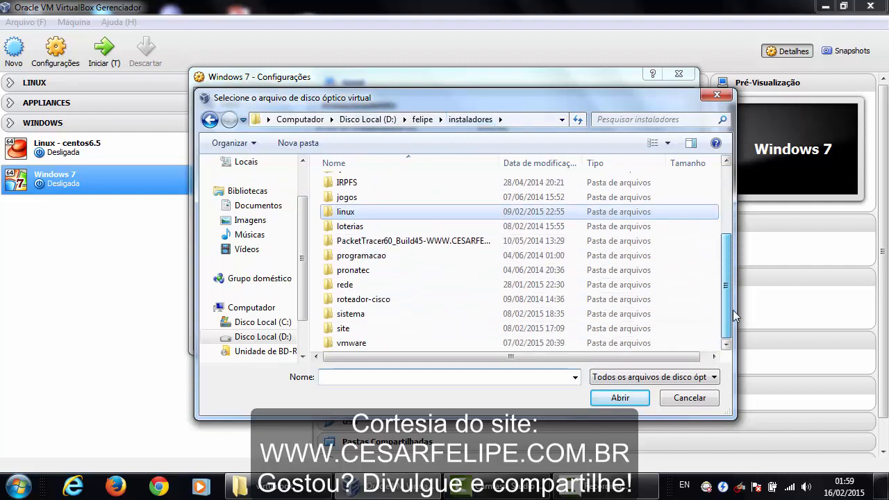
{"action": "double_click", "coordinate": [374, 318]}
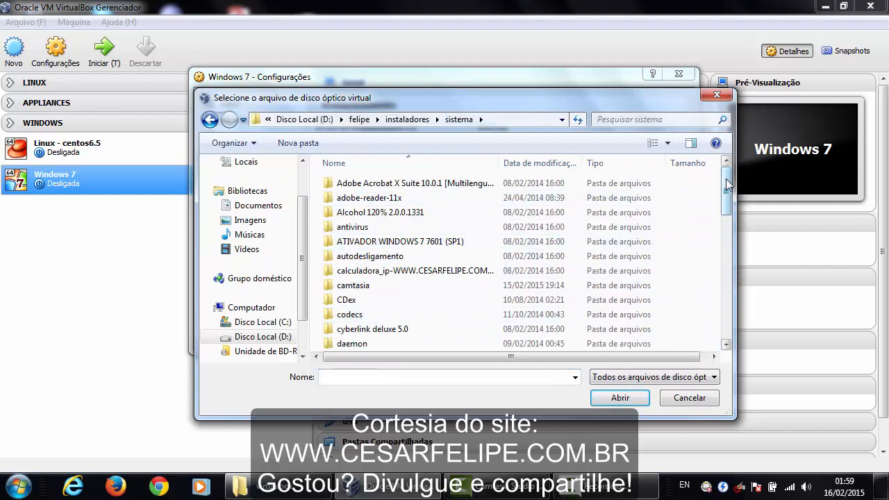
{"action": "scroll", "coordinate": [470, 344], "scroll_direction": "down", "scroll_amount": 10}
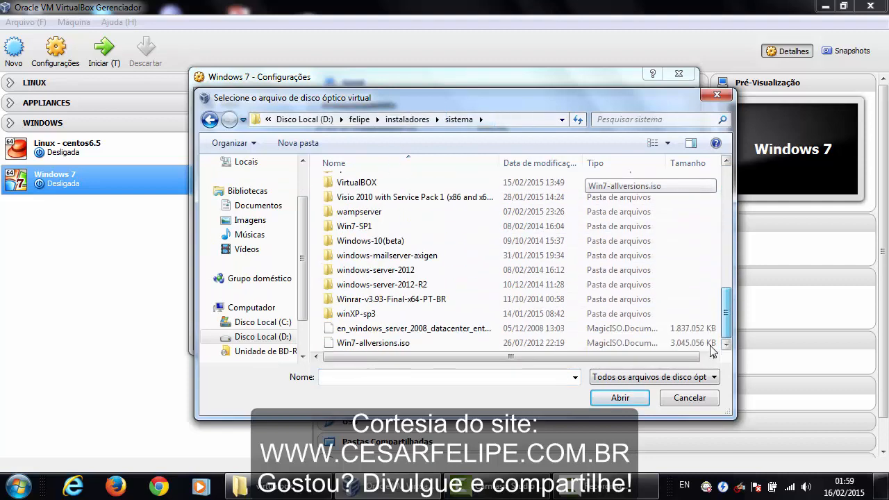
{"action": "left_click", "coordinate": [340, 347]}
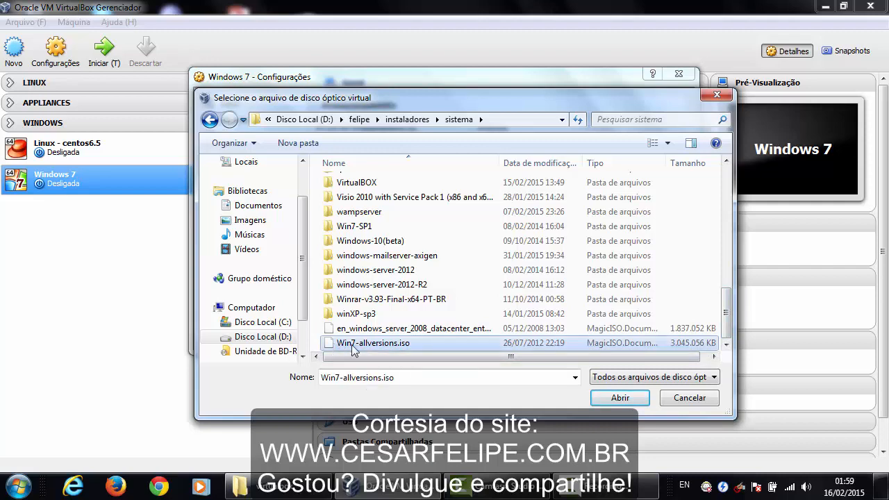
{"action": "left_click", "coordinate": [620, 397]}
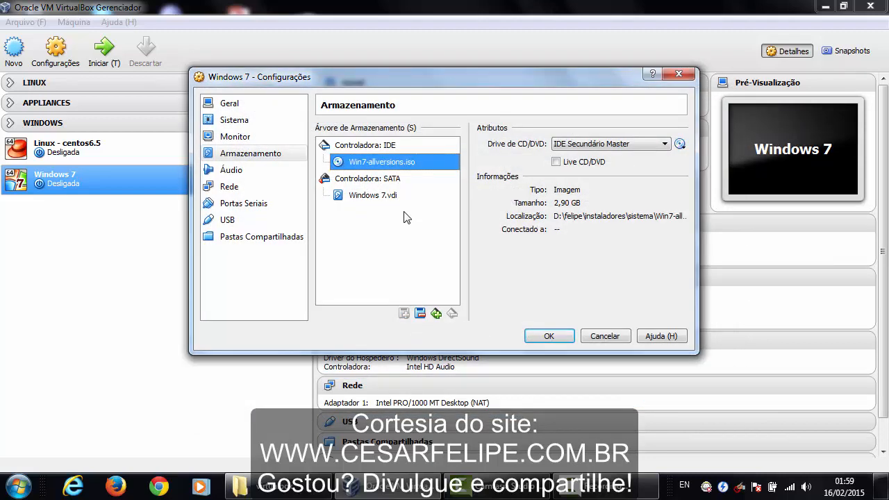
Enable the machine's second network adapter and connect it to Rede Interna
{"action": "left_click", "coordinate": [244, 189]}
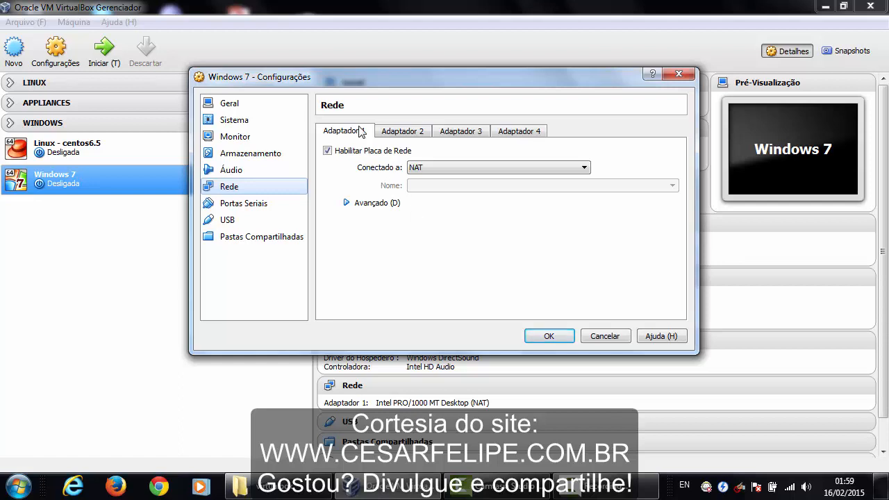
{"action": "left_click", "coordinate": [414, 132]}
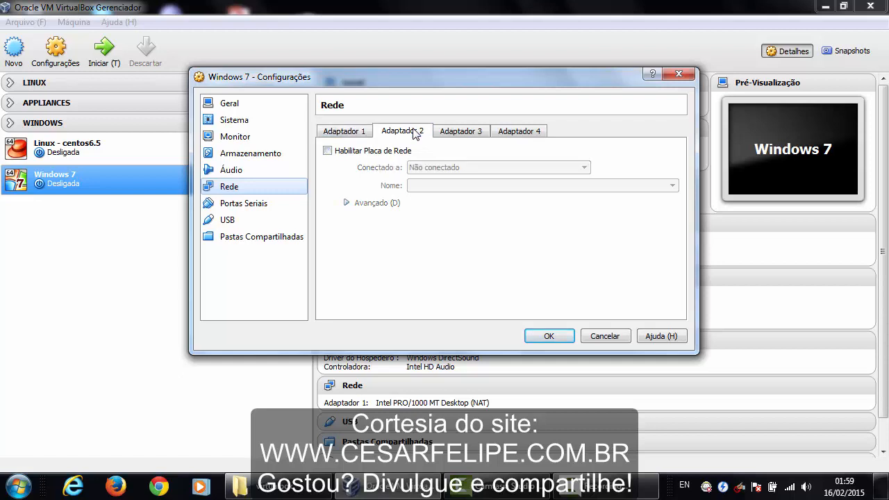
{"action": "left_click", "coordinate": [328, 151]}
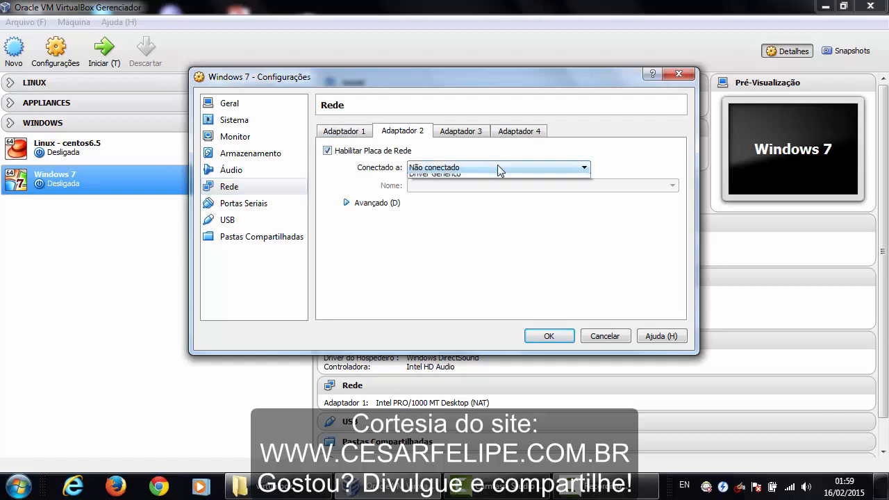
{"action": "left_click", "coordinate": [497, 167]}
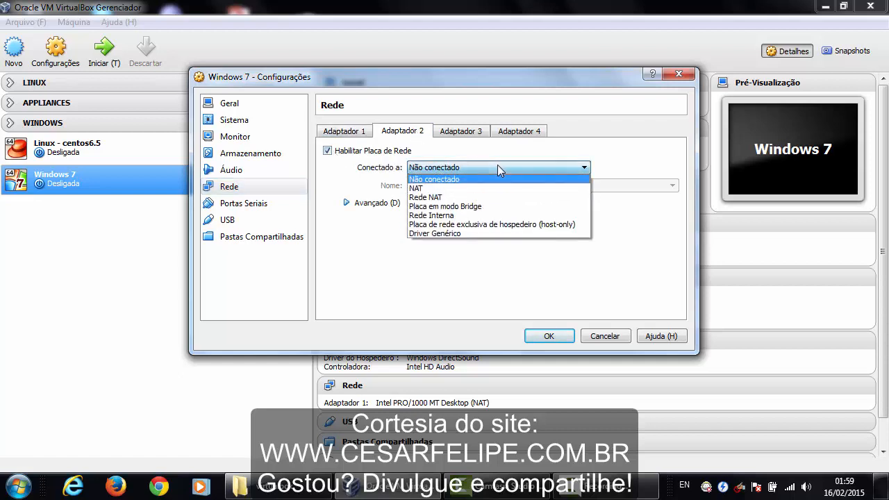
{"action": "left_click", "coordinate": [450, 216]}
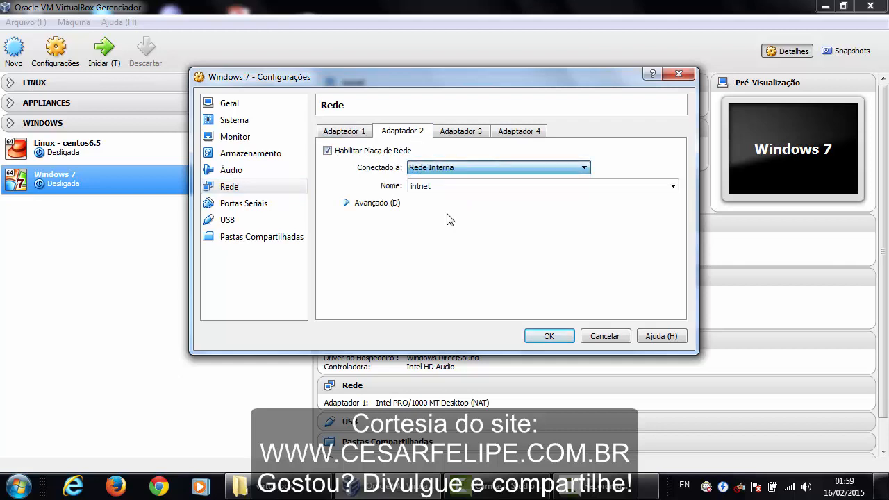
Review the connection types available for adapter 2, keep Rede Interna selected, and save the machine's settings
{"action": "left_click", "coordinate": [575, 170]}
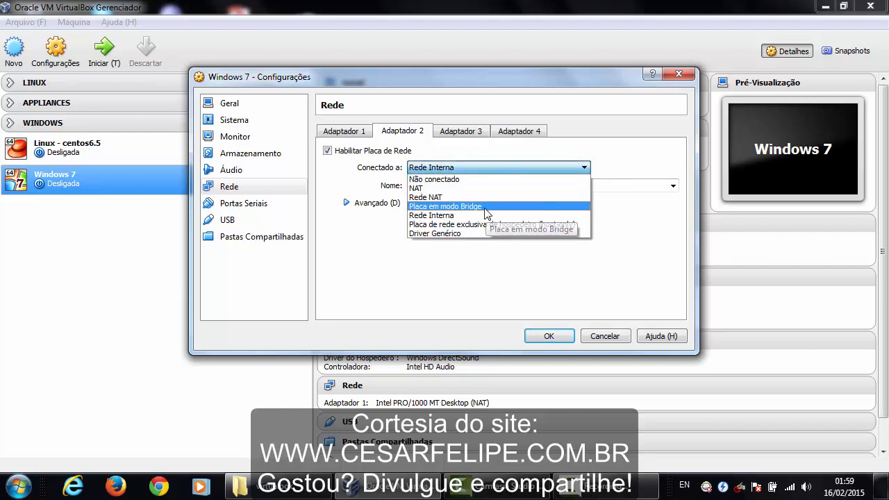
{"action": "left_click", "coordinate": [436, 290]}
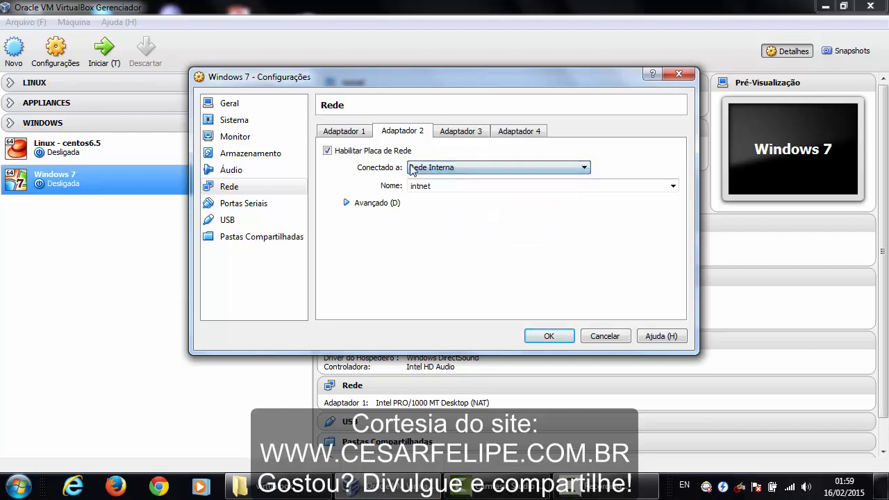
{"action": "left_click", "coordinate": [472, 170]}
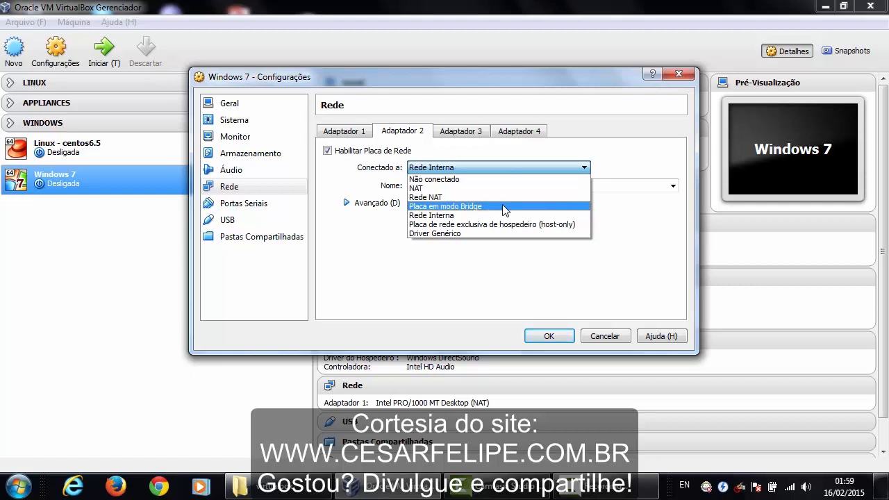
{"action": "left_click", "coordinate": [462, 217]}
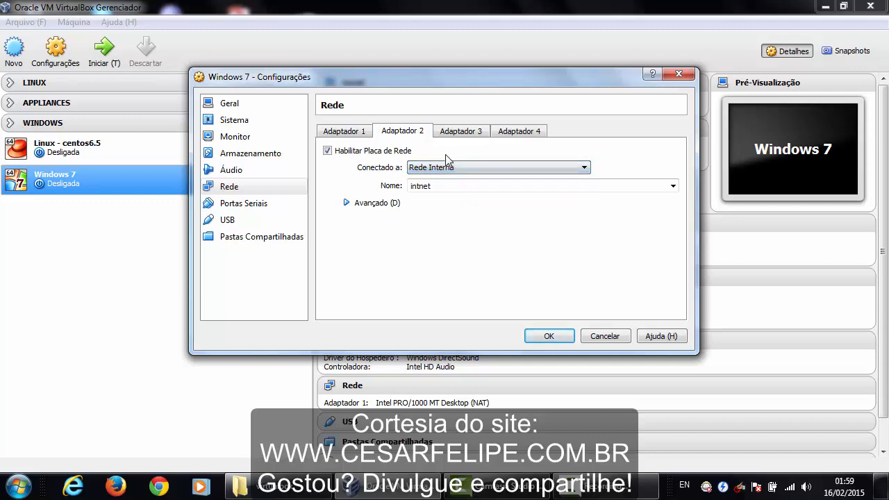
{"action": "left_click", "coordinate": [559, 337]}
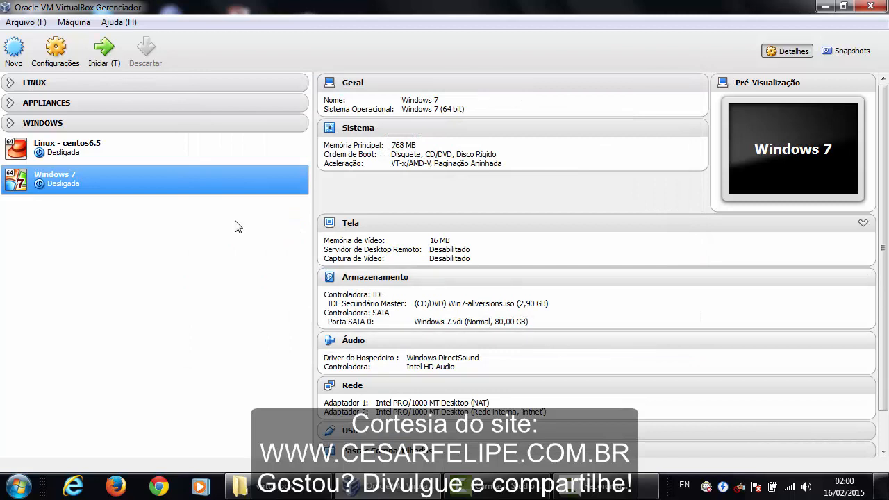
Start the Windows 7 virtual machine and let it boot into the Windows installer
{"action": "left_click", "coordinate": [103, 55]}
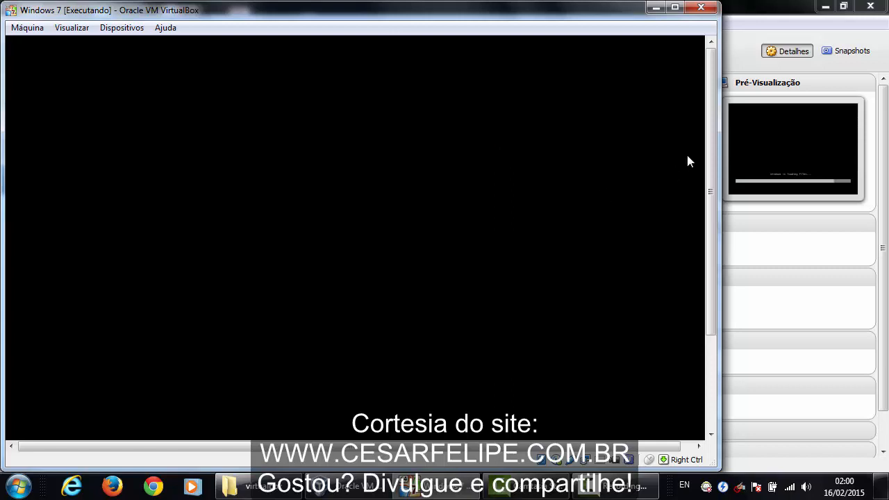
{"action": "left_click_drag", "start_coordinate": [708, 112], "coordinate": [708, 184]}
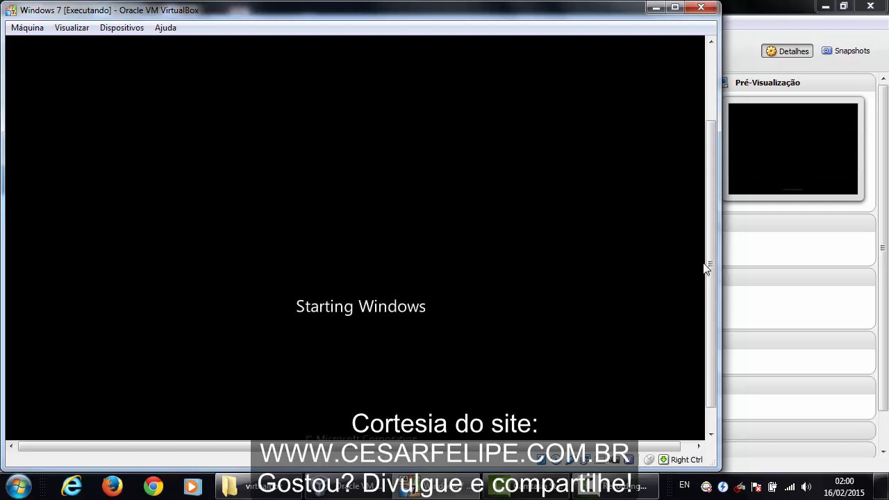
{"action": "left_click_drag", "start_coordinate": [709, 250], "coordinate": [708, 144]}
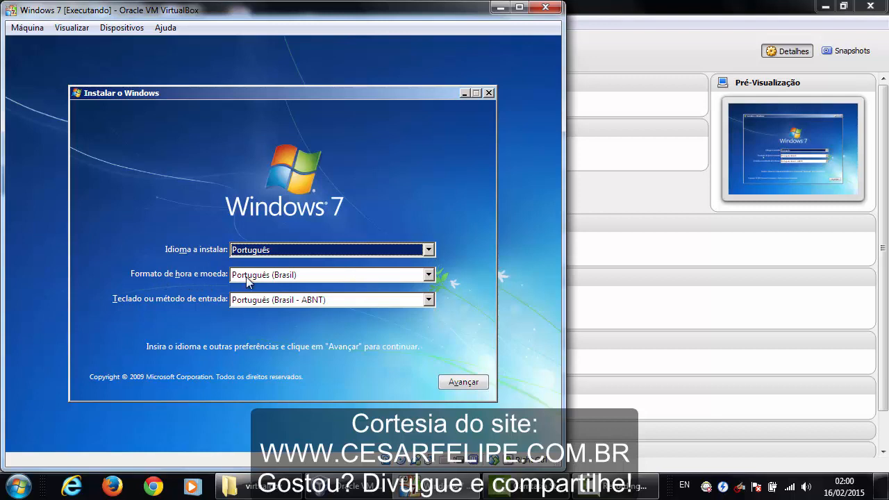
Set the installer's keyboard layout to Estados Unidos (internacional) and start the Windows installation
{"action": "left_click", "coordinate": [428, 300]}
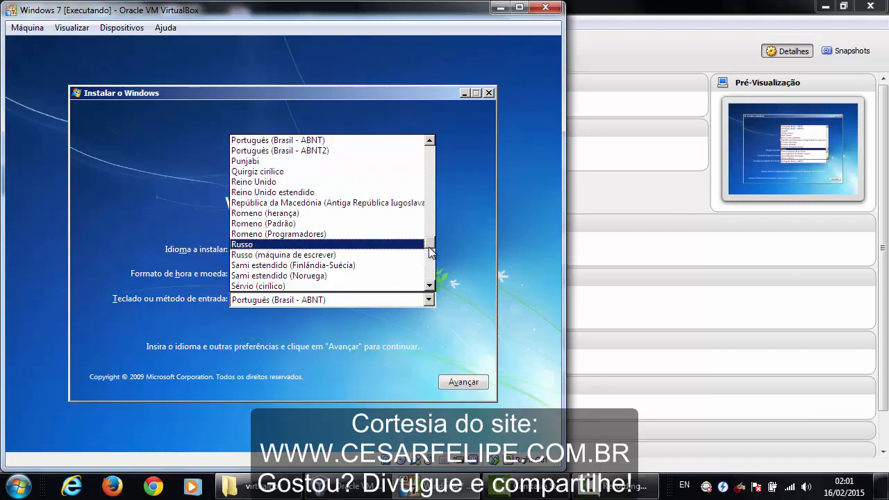
{"action": "mouse_move", "coordinate": [427, 246]}
{"action": "left_mouse_down"}
{"action": "mouse_move", "coordinate": [428, 229]}
{"action": "mouse_move", "coordinate": [431, 257]}
{"action": "mouse_move", "coordinate": [433, 235]}
{"action": "left_mouse_up"}
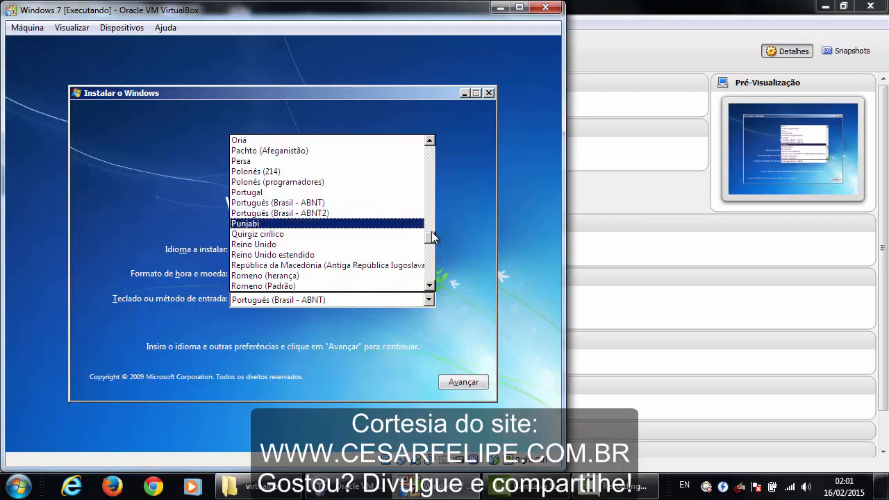
{"action": "left_click_drag", "start_coordinate": [431, 241], "coordinate": [430, 182]}
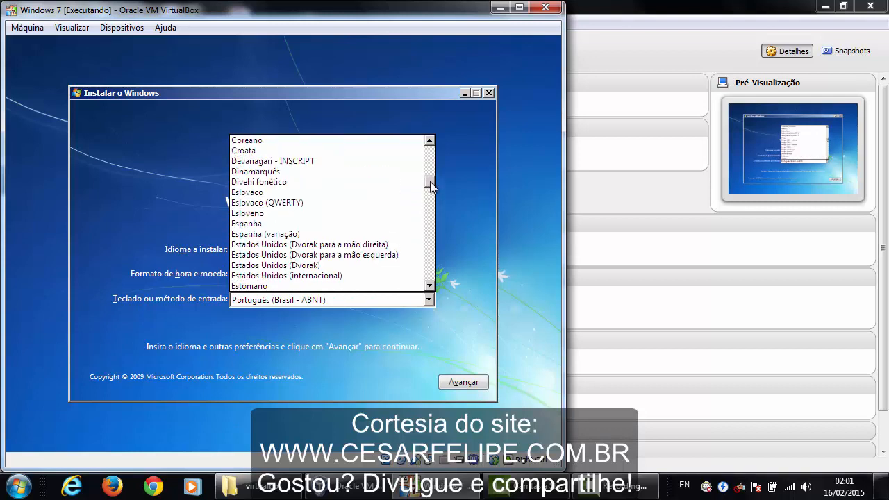
{"action": "left_click", "coordinate": [326, 275]}
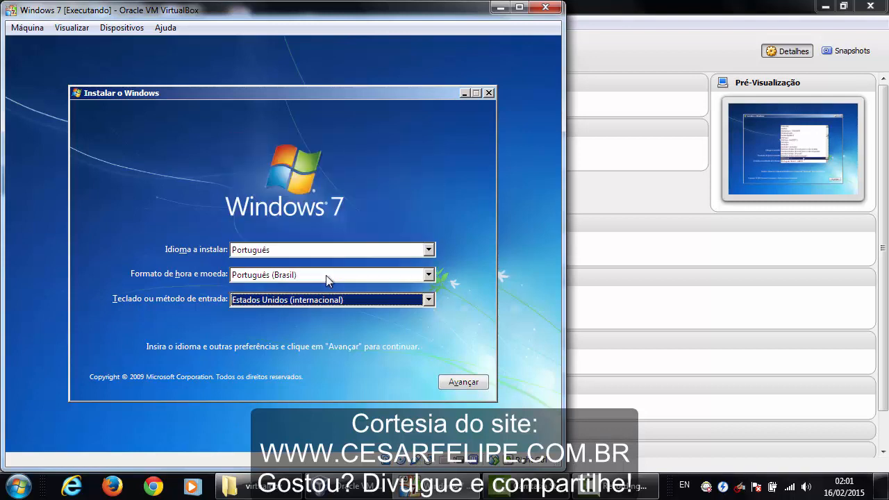
{"action": "left_click", "coordinate": [457, 387]}
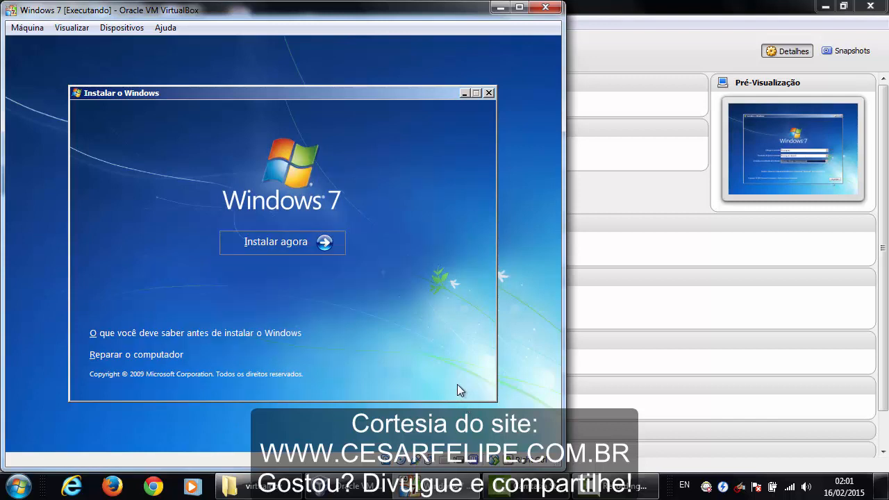
{"action": "left_click", "coordinate": [324, 239]}
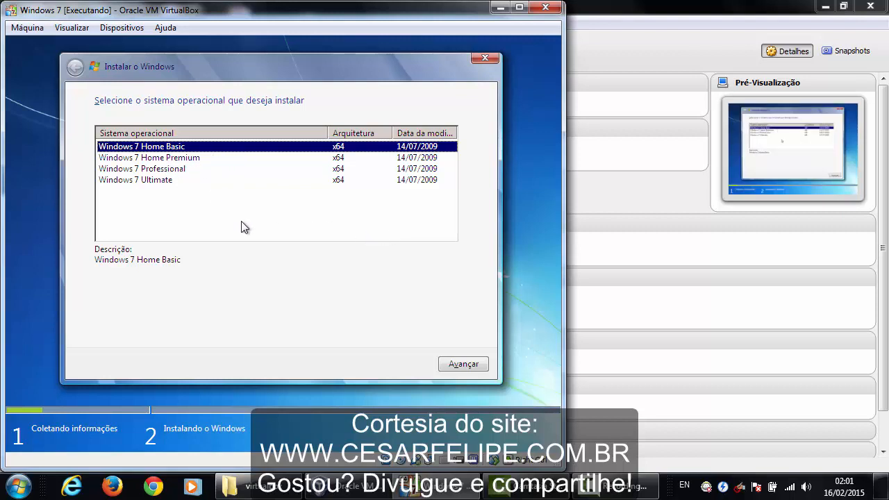
Choose Windows 7 Ultimate (x64) as the edition to install and accept the licence terms
{"action": "left_click", "coordinate": [153, 182]}
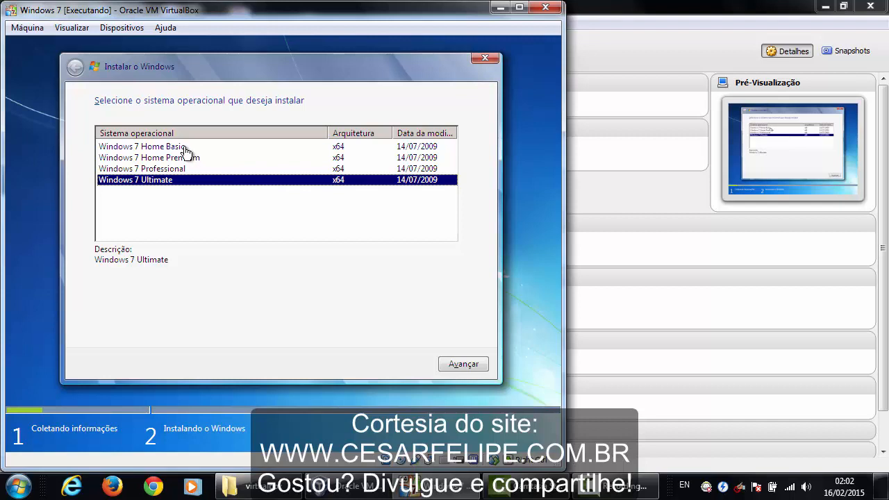
{"action": "left_click", "coordinate": [238, 148]}
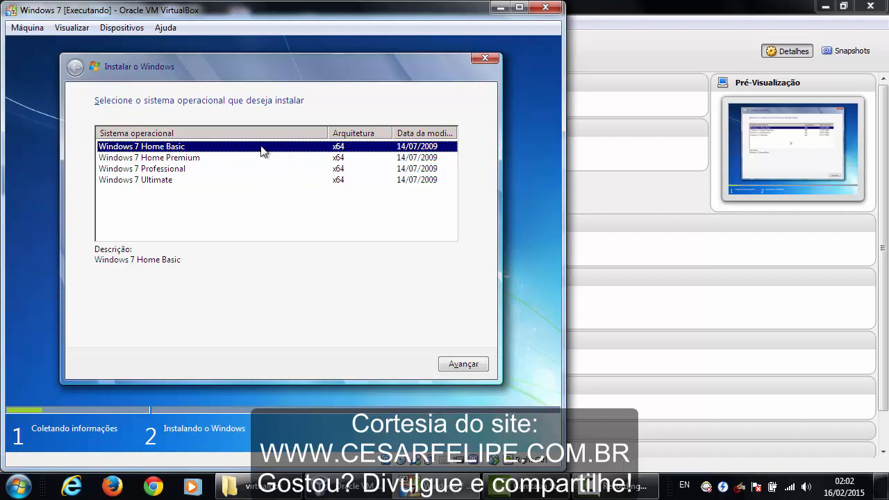
{"action": "left_click", "coordinate": [171, 182]}
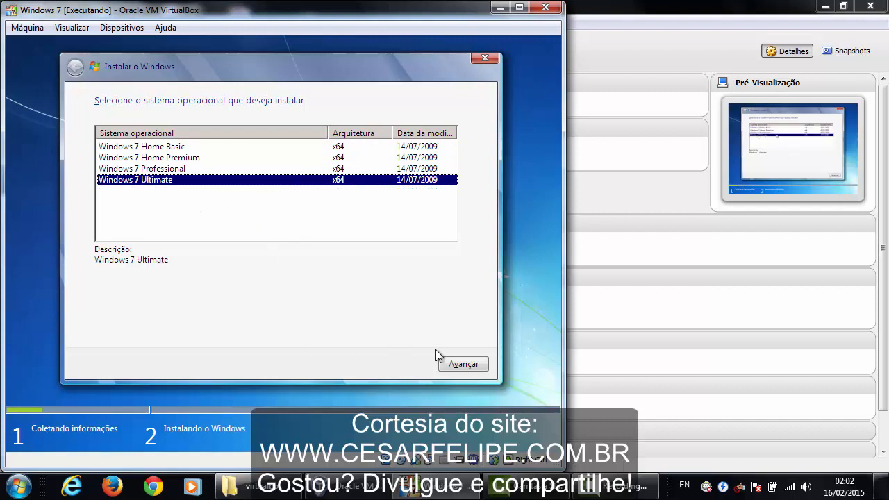
{"action": "left_click", "coordinate": [452, 370]}
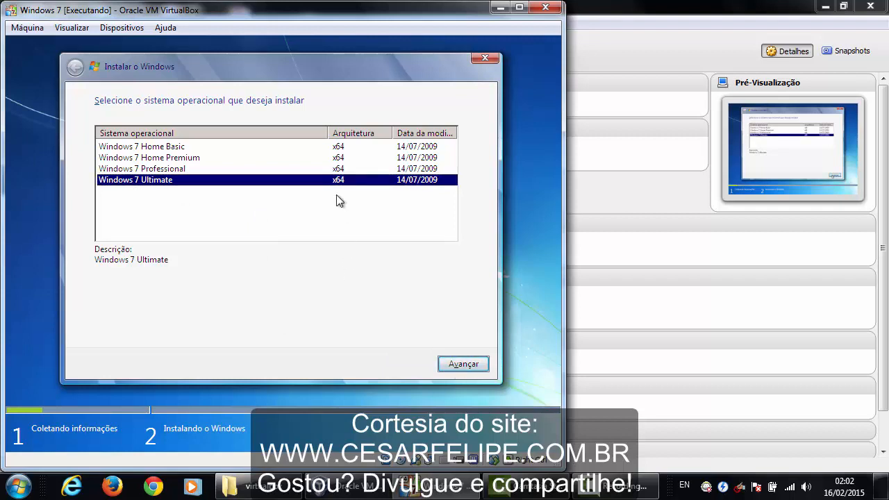
{"action": "left_click", "coordinate": [463, 364]}
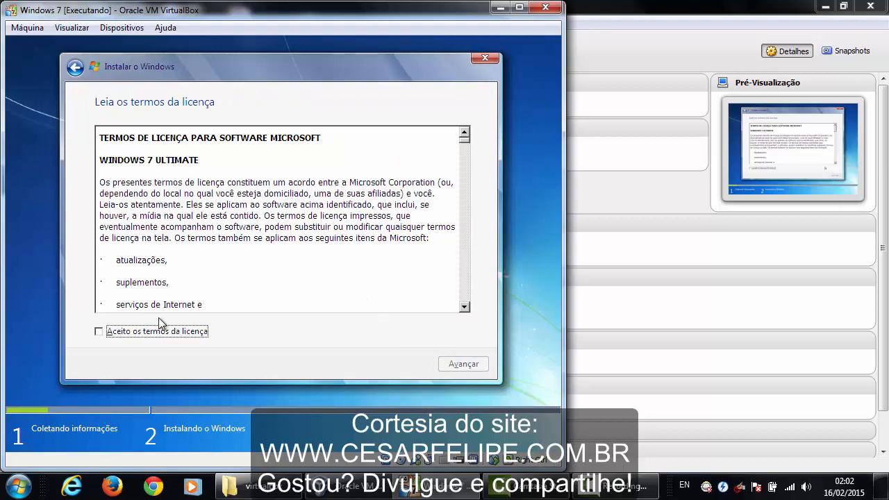
{"action": "left_click", "coordinate": [127, 334]}
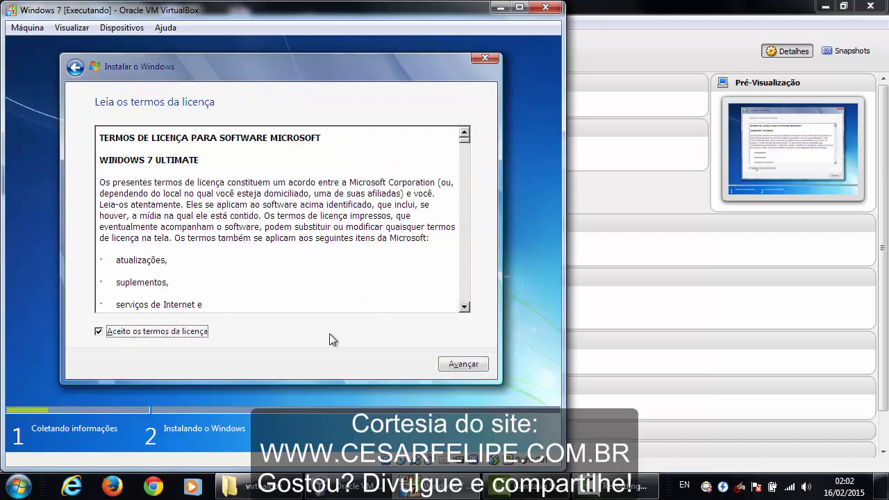
{"action": "left_click", "coordinate": [457, 368]}
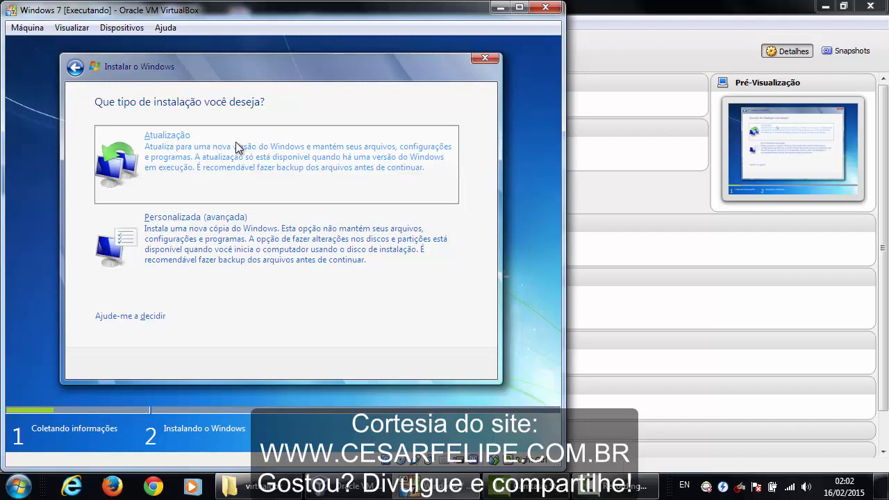
Choose the custom (Personalizada) installation and create a 25000 MB partition in Disk 0's unallocated space, accepting the additional system partitions
{"action": "left_click", "coordinate": [265, 232]}
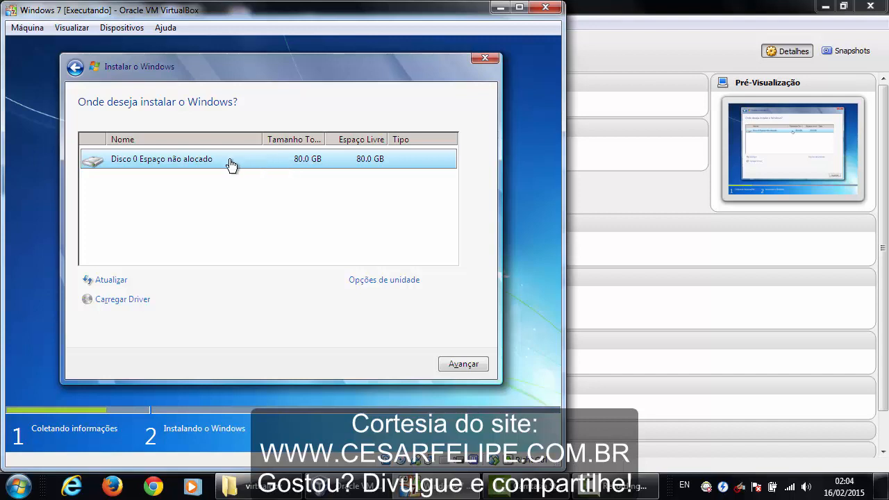
{"action": "left_click", "coordinate": [385, 284]}
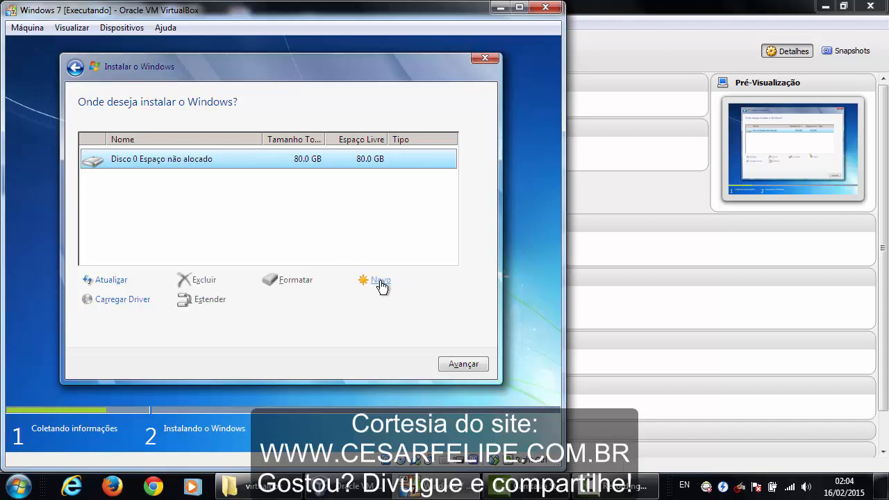
{"action": "left_click", "coordinate": [378, 280]}
{"action": "left_click", "coordinate": [339, 301]}
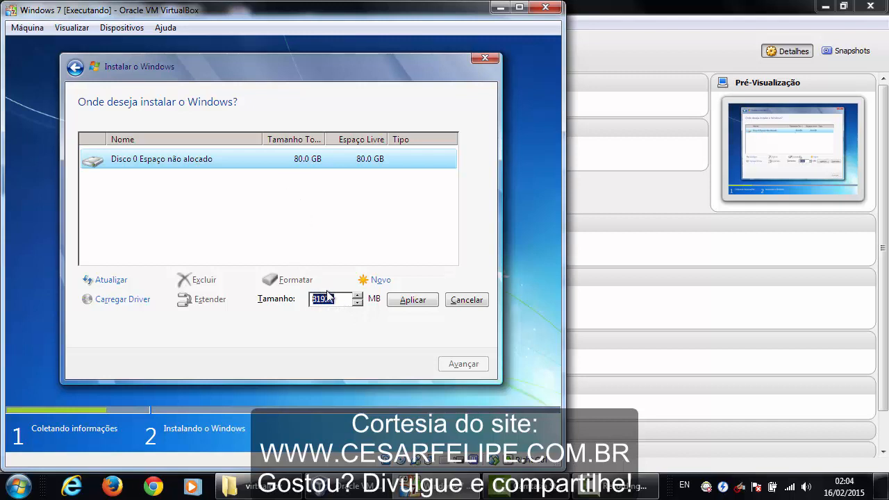
{"action": "type", "text": "25000"}
{"action": "left_click", "coordinate": [413, 304]}
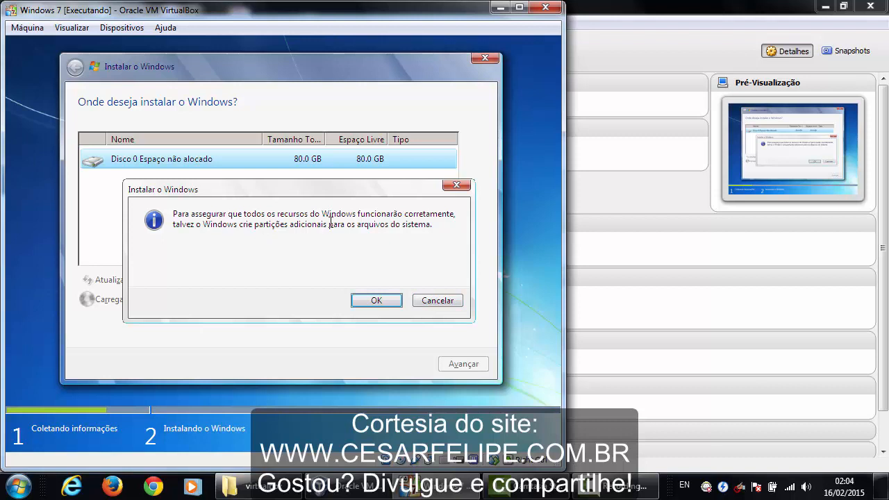
{"action": "left_click", "coordinate": [368, 301]}
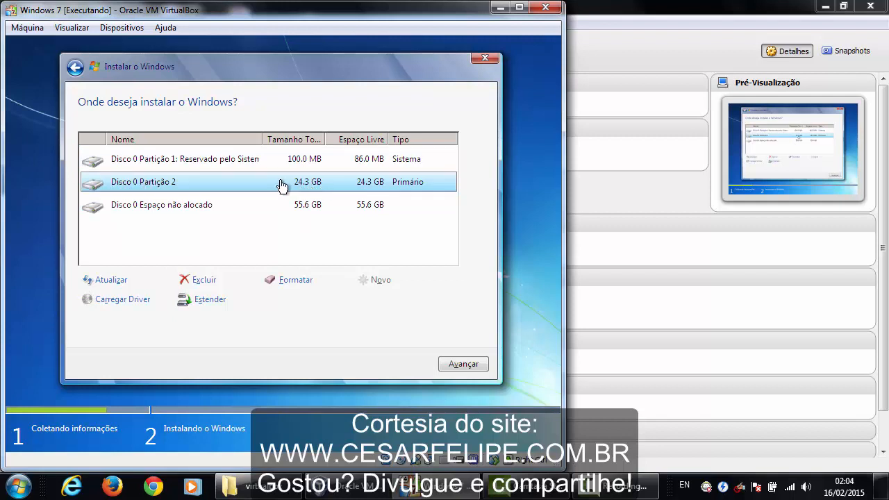
Create another partition using all of the remaining unallocated space on Disk 0
{"action": "left_click", "coordinate": [210, 207]}
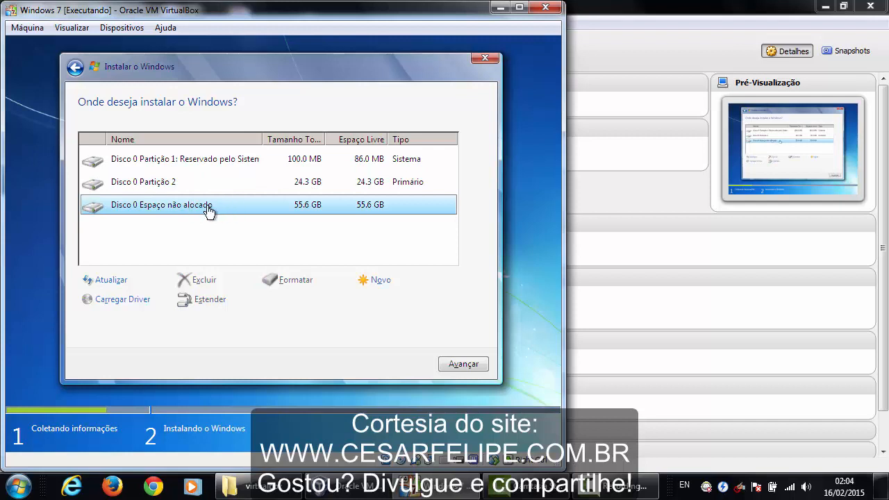
{"action": "left_click", "coordinate": [380, 282]}
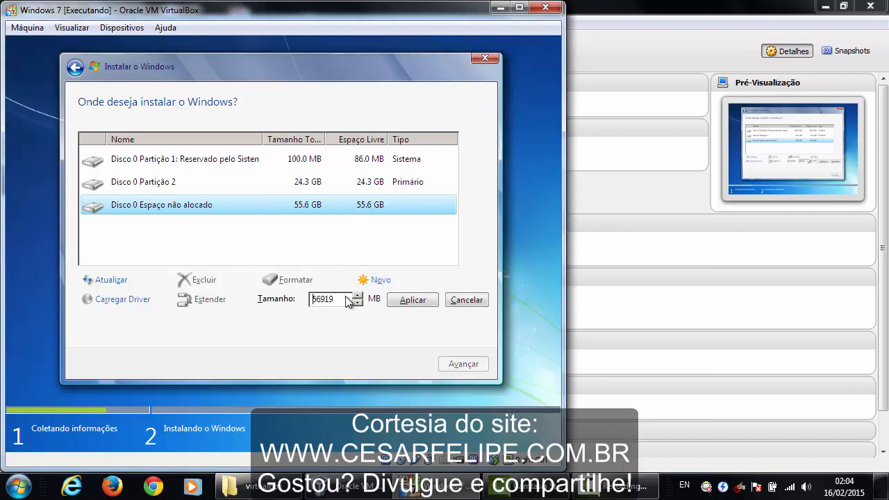
{"action": "left_click_drag", "start_coordinate": [334, 302], "coordinate": [311, 300]}
{"action": "left_click", "coordinate": [342, 304]}
{"action": "left_click", "coordinate": [390, 303]}
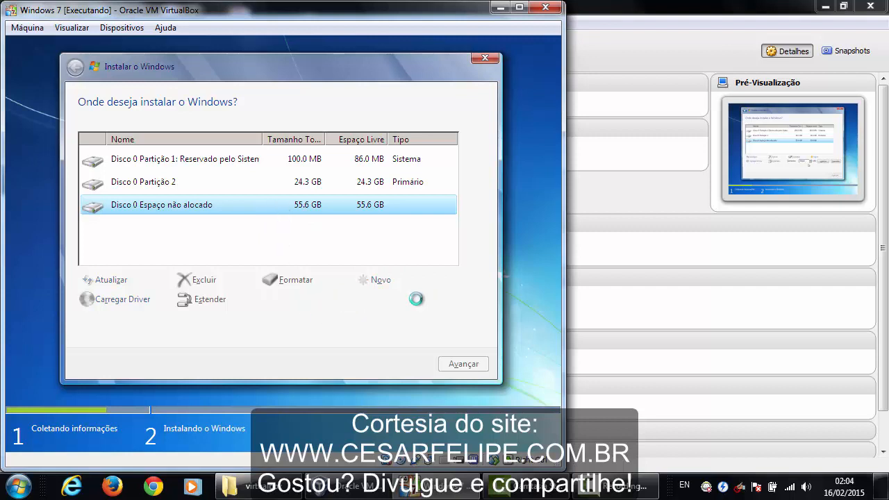
Format Partition 2 and Partition 3 of Disk 0
{"action": "left_click", "coordinate": [214, 183]}
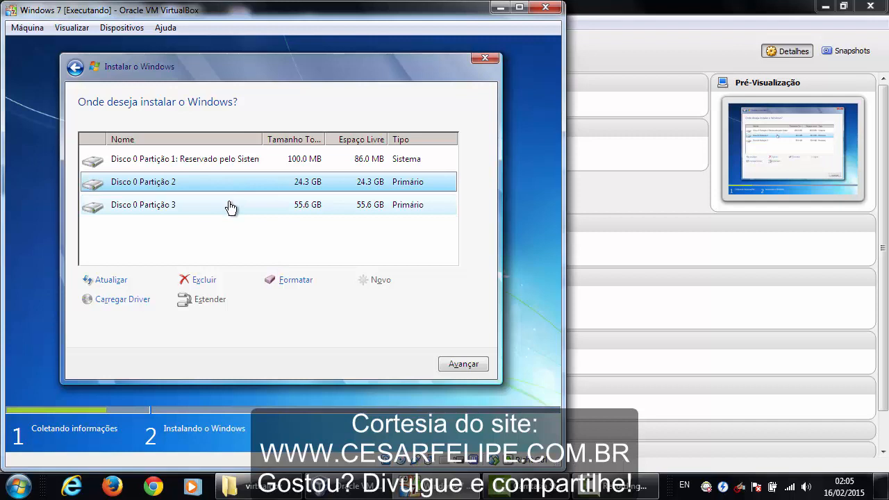
{"action": "left_click", "coordinate": [230, 207]}
{"action": "left_click", "coordinate": [242, 191]}
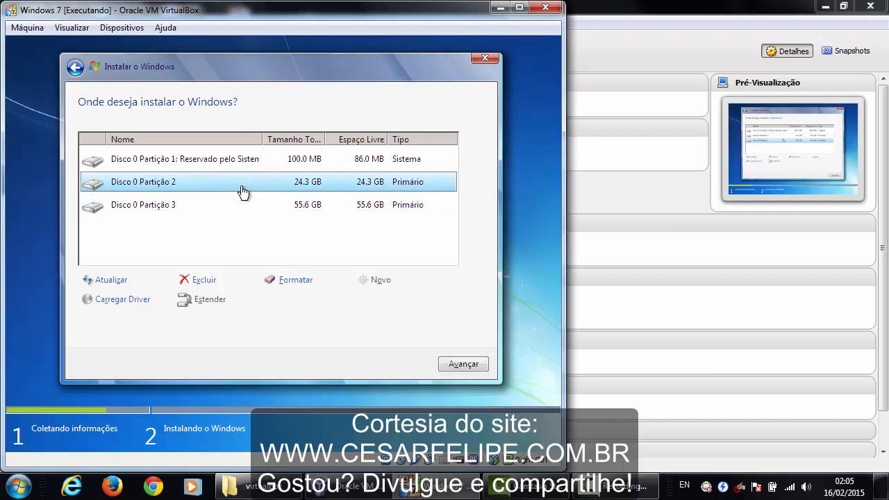
{"action": "left_click", "coordinate": [231, 164]}
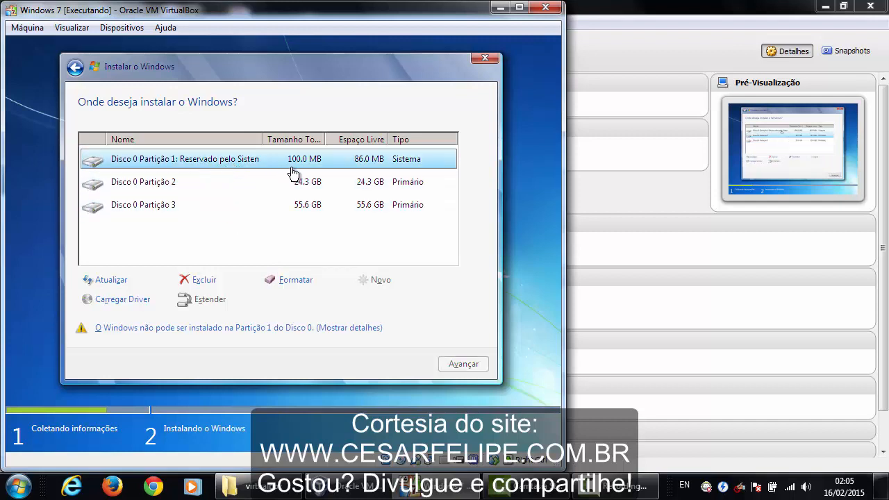
{"action": "left_click", "coordinate": [257, 185]}
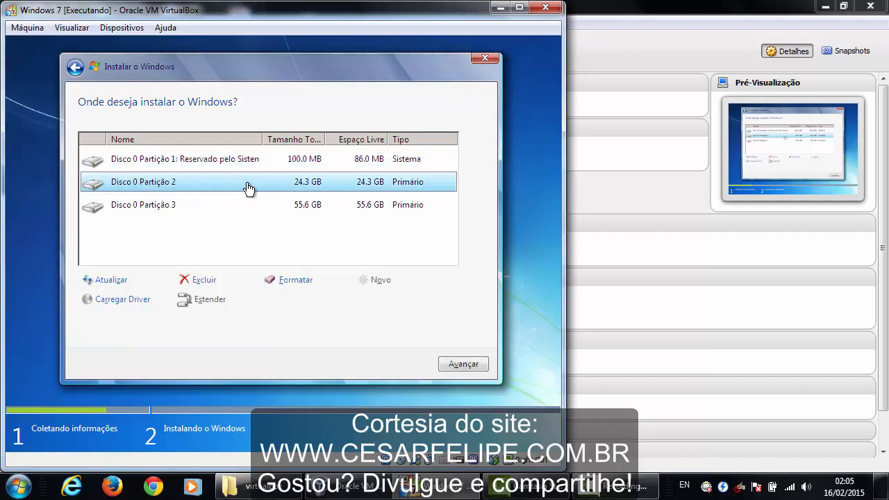
{"action": "left_click", "coordinate": [295, 283]}
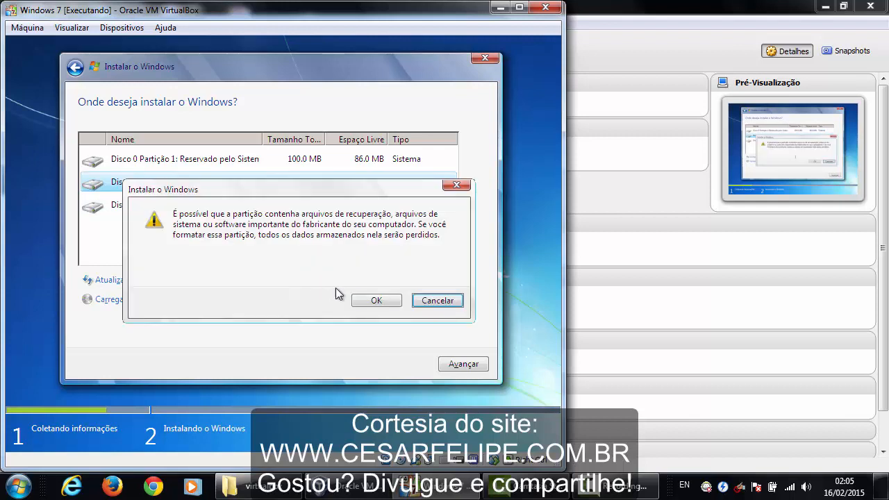
{"action": "left_click", "coordinate": [369, 301]}
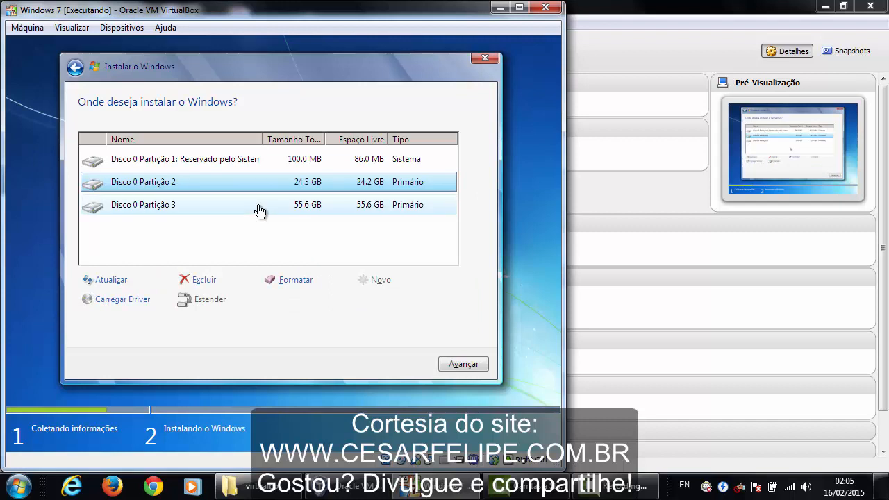
{"action": "left_click", "coordinate": [229, 211]}
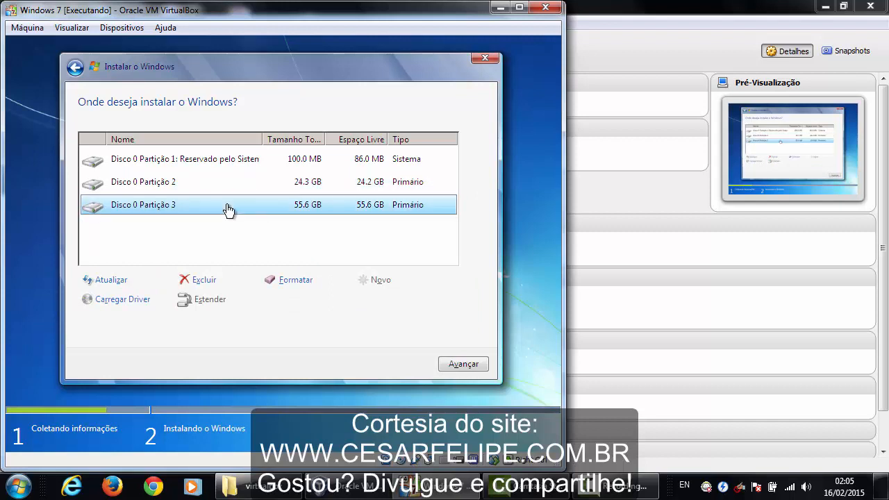
{"action": "left_click", "coordinate": [292, 282]}
{"action": "left_click", "coordinate": [372, 301]}
Select Disk 0 Partition 2 as the destination and start installing Windows on it
{"action": "left_click", "coordinate": [254, 185]}
{"action": "left_click", "coordinate": [254, 208]}
{"action": "left_click", "coordinate": [274, 188]}
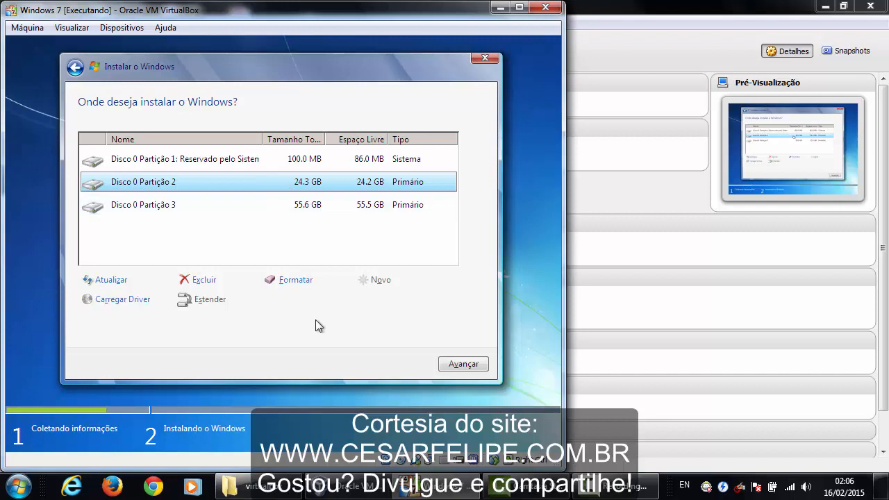
{"action": "left_click", "coordinate": [453, 363]}
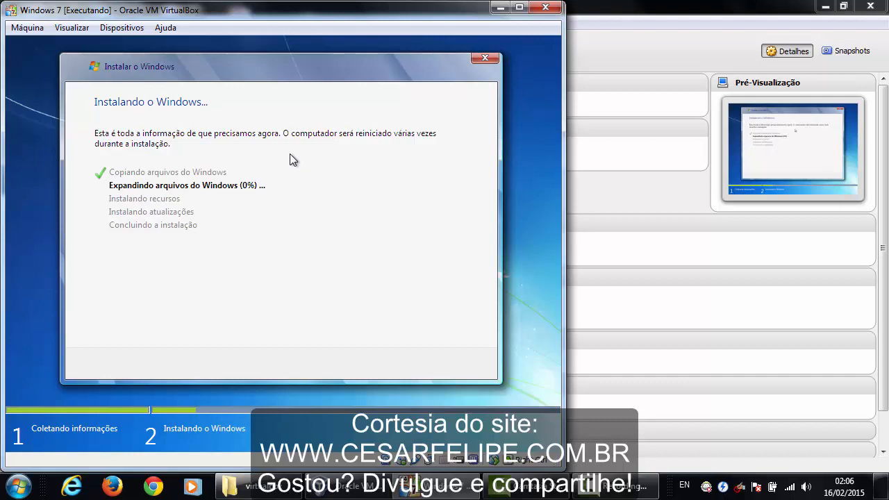
Check the size of Windows 7.vdi in the VMs folder on Disco Local (D:) while the installation runs
{"action": "left_click", "coordinate": [285, 490]}
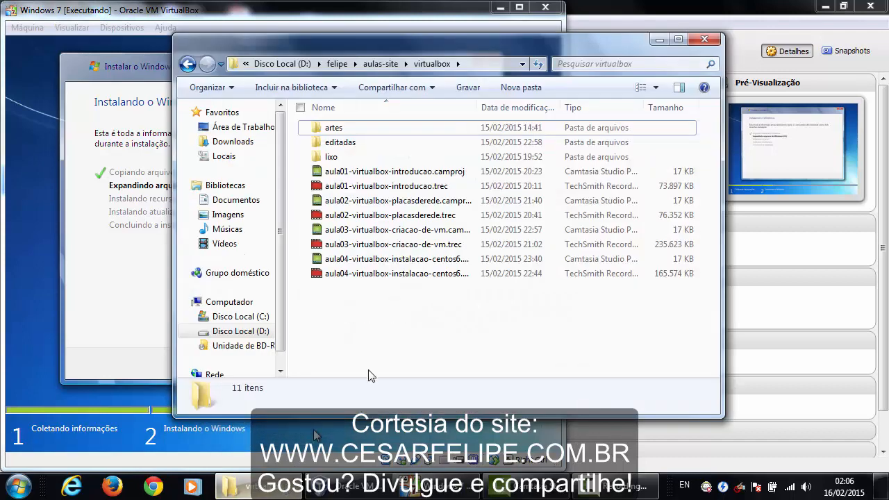
{"action": "left_click", "coordinate": [248, 334]}
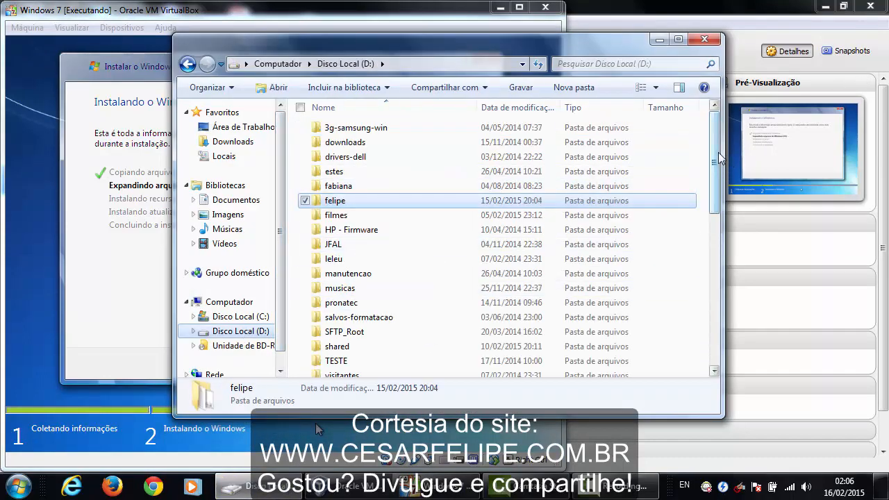
{"action": "left_click", "coordinate": [678, 39]}
{"action": "double_click", "coordinate": [157, 354]}
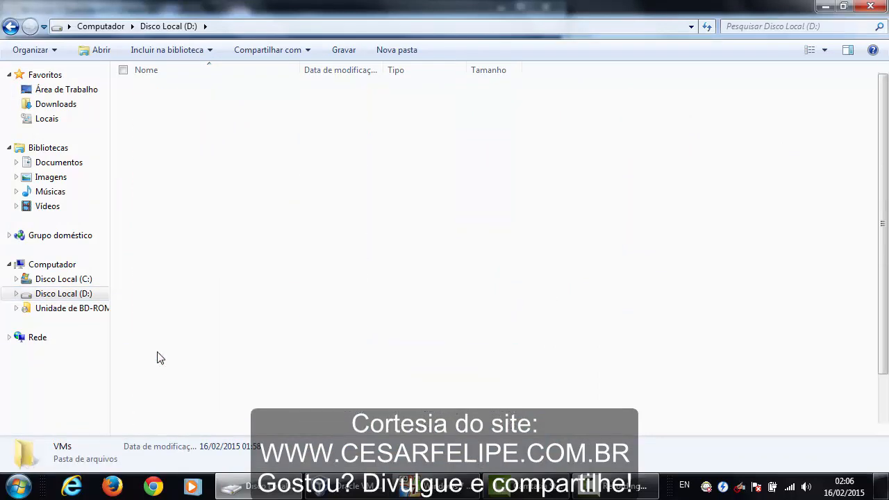
{"action": "scroll", "coordinate": [679, 288], "scroll_direction": "down", "scroll_amount": 2}
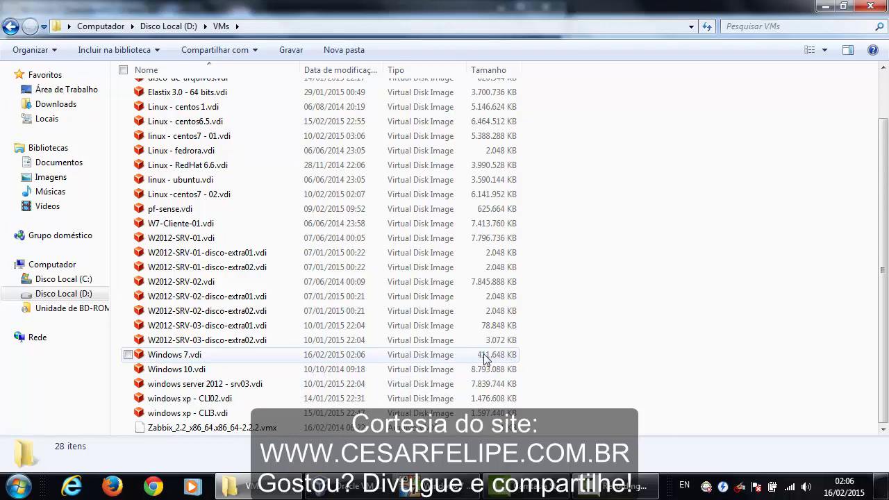
{"action": "left_click", "coordinate": [438, 463]}
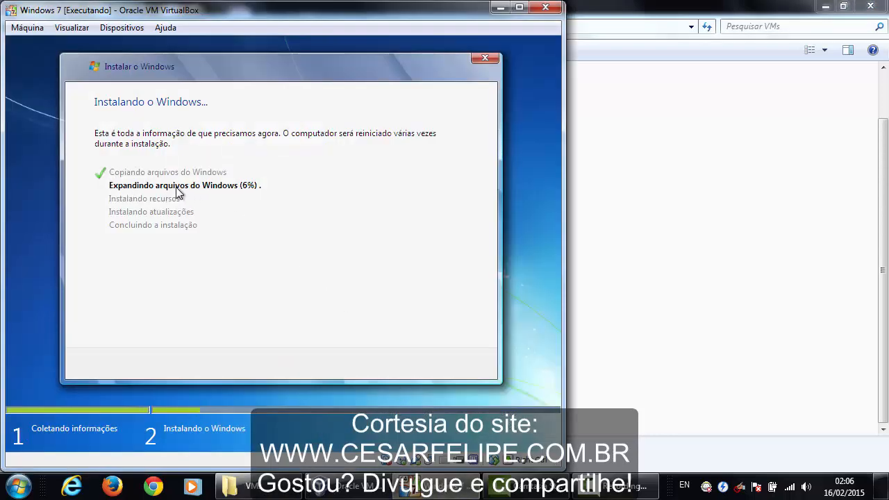
{"action": "left_click", "coordinate": [500, 6]}
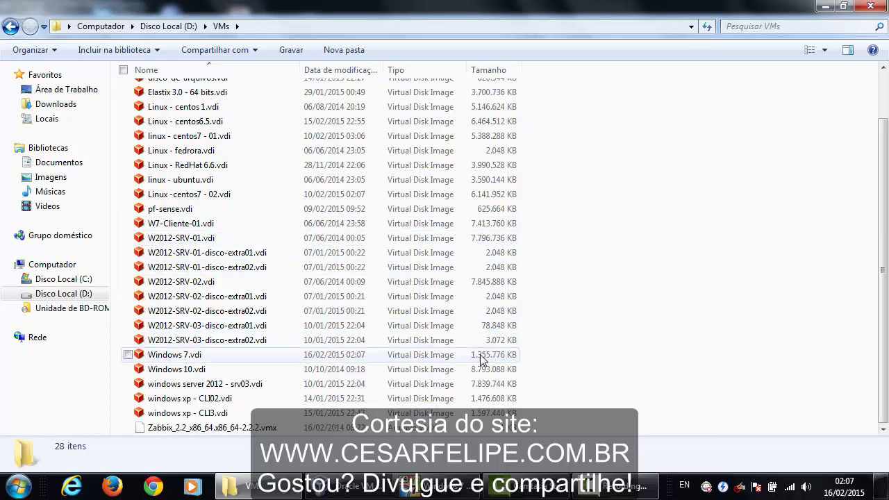
Minimise the file explorer and the VirtualBox manager, and bring the Windows 7 machine's window back to the front
{"action": "left_click", "coordinate": [825, 7]}
{"action": "left_click", "coordinate": [828, 6]}
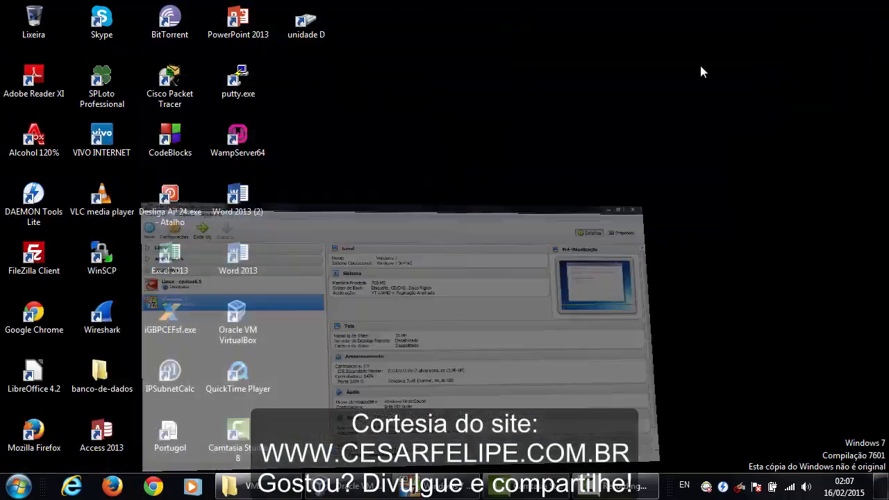
{"action": "left_click", "coordinate": [437, 487]}
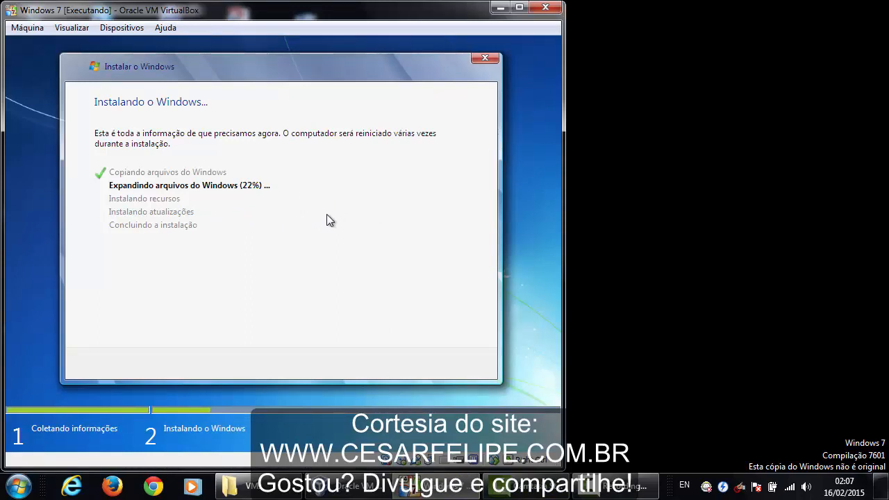
{"action": "left_click", "coordinate": [615, 487]}
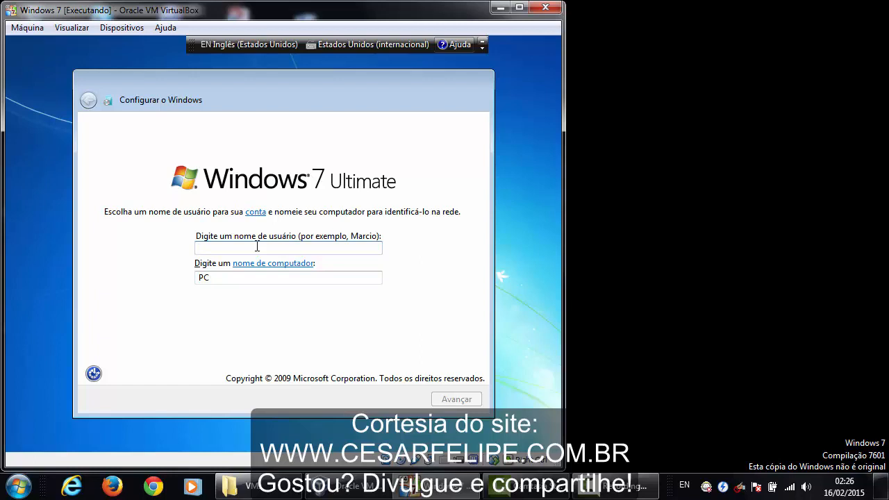
Enter the account's user name, name the computer atendimento-01, and continue the Windows setup
{"action": "type", "text": "cesar"}
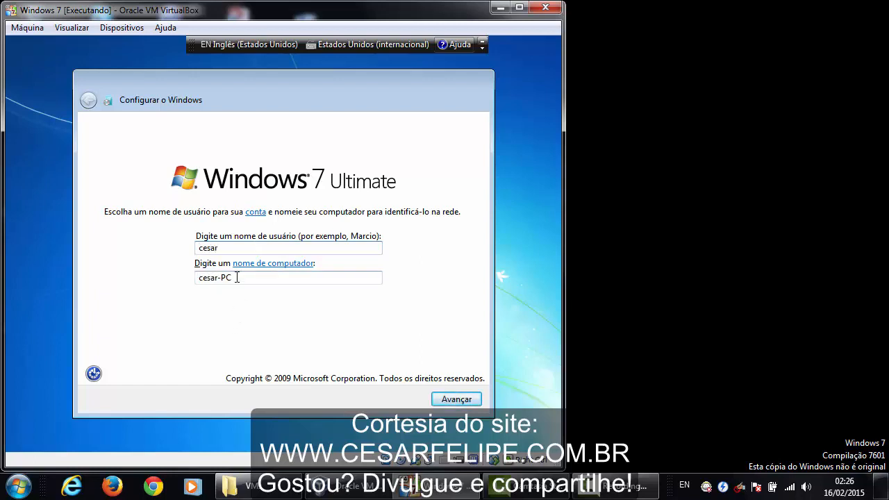
{"action": "left_click_drag", "start_coordinate": [221, 280], "coordinate": [189, 277]}
{"action": "left_click", "coordinate": [197, 281]}
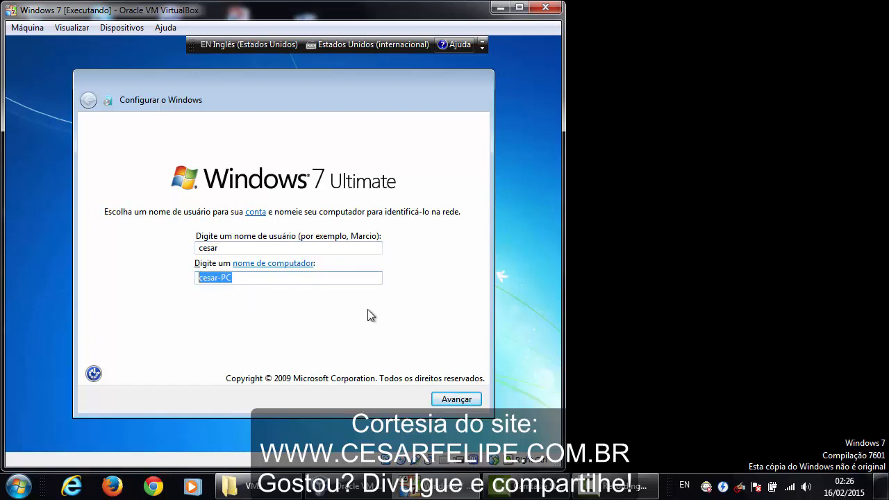
{"action": "type", "text": "atendimento-01"}
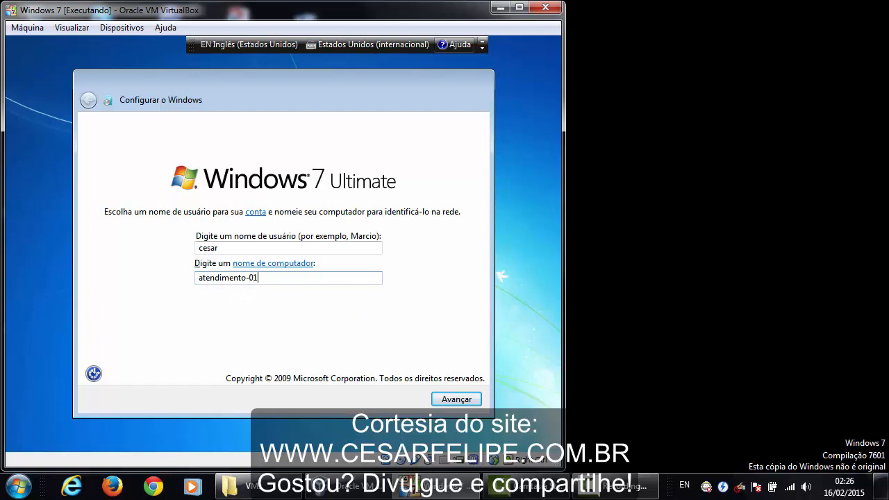
{"action": "left_click_drag", "start_coordinate": [259, 277], "coordinate": [202, 279]}
{"action": "left_click", "coordinate": [271, 277]}
{"action": "left_click_drag", "start_coordinate": [271, 278], "coordinate": [195, 275]}
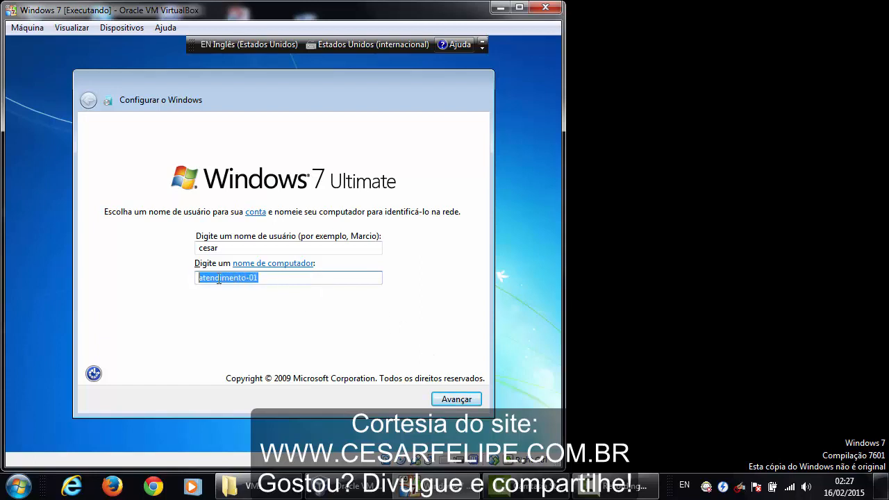
{"action": "left_click", "coordinate": [280, 278]}
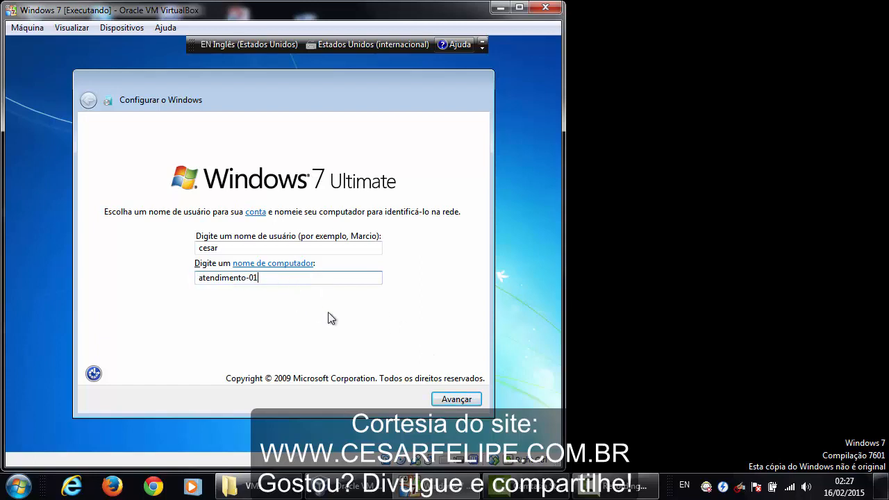
{"action": "left_click", "coordinate": [446, 399]}
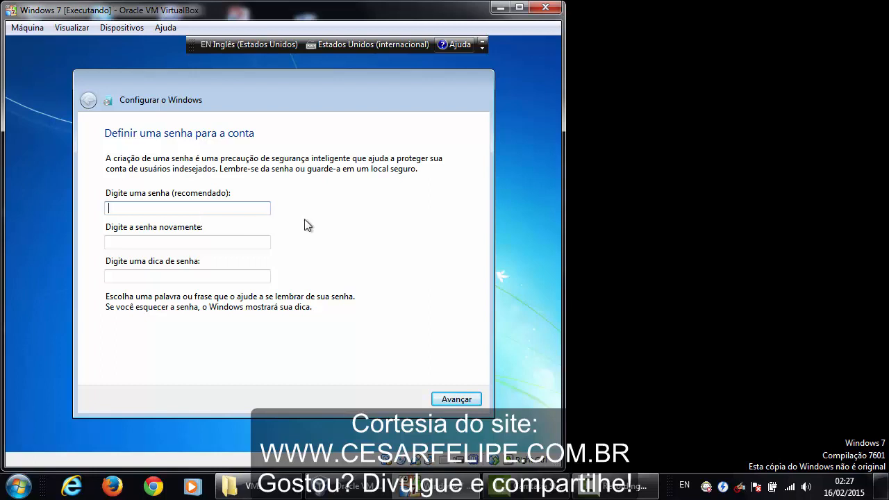
Continue without an account password or product key, turning off automatic activation when online
{"action": "left_click", "coordinate": [445, 402]}
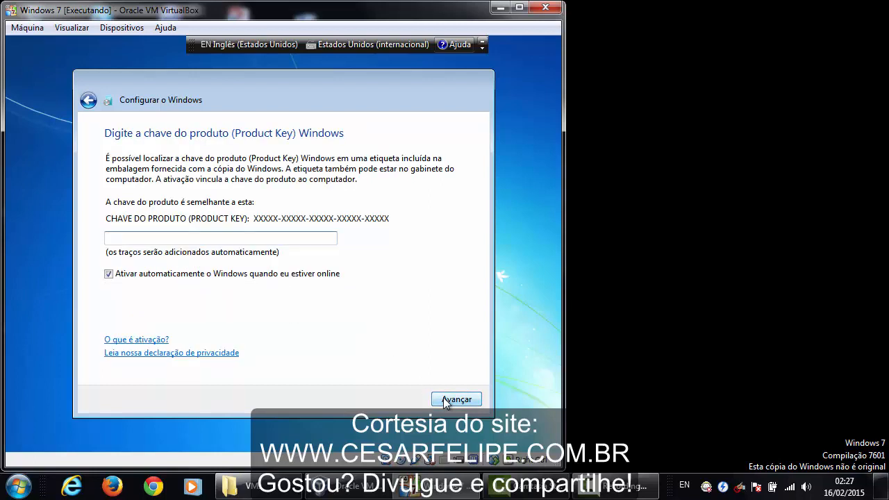
{"action": "left_click", "coordinate": [114, 274]}
{"action": "left_click", "coordinate": [241, 236]}
{"action": "left_click", "coordinate": [455, 398]}
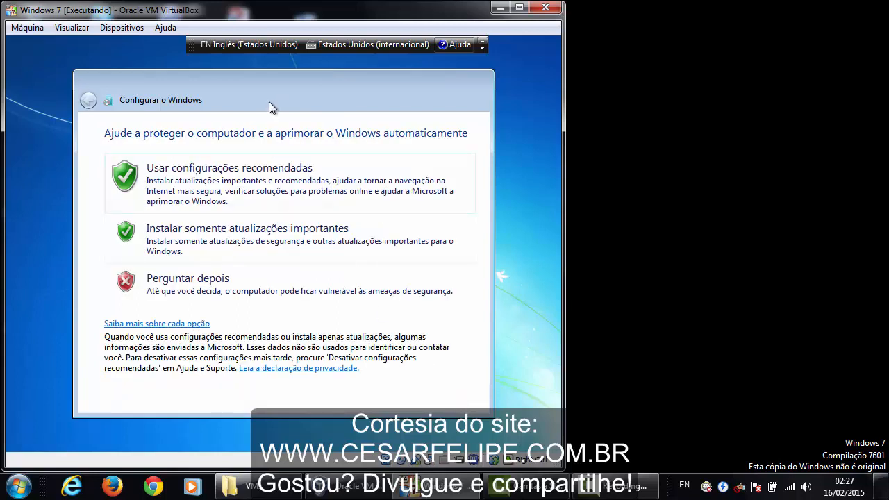
{"action": "left_click_drag", "start_coordinate": [272, 83], "coordinate": [271, 77]}
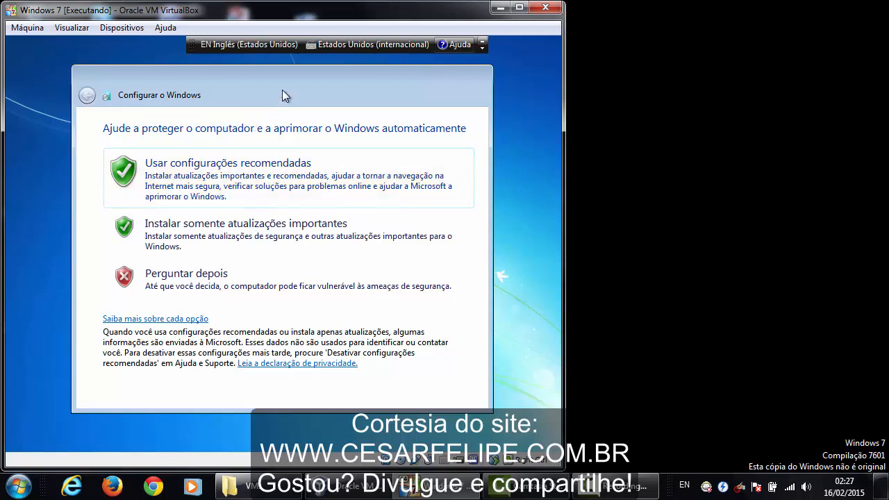
Finish the Windows setup with the update choice postponed, automatic daylight-saving adjustment turned off, and Rede doméstica as the network location
{"action": "left_click", "coordinate": [155, 280]}
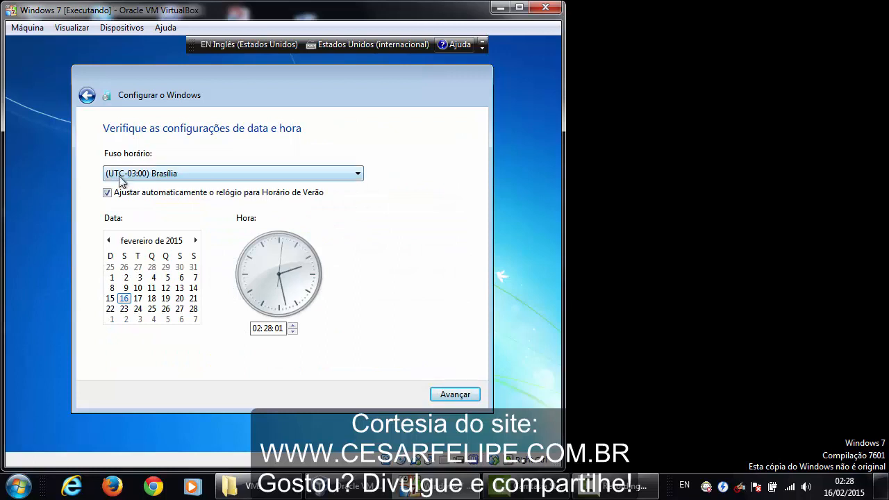
{"action": "left_click", "coordinate": [108, 193]}
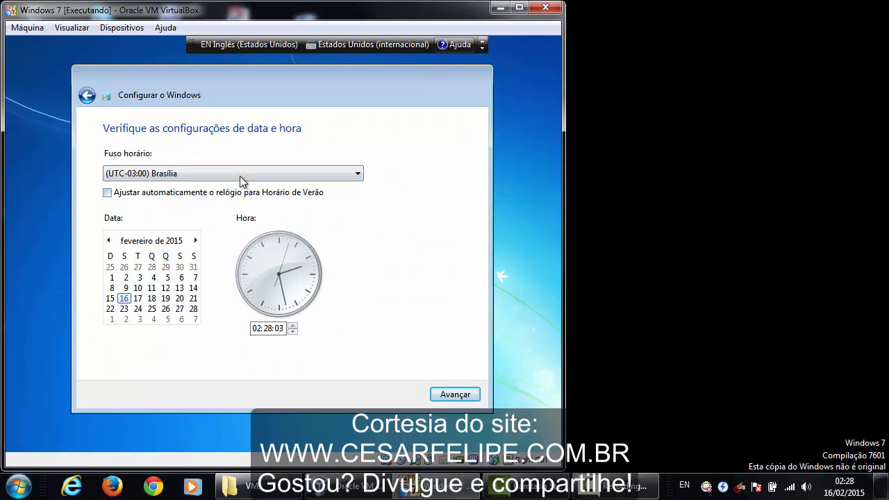
{"action": "left_click", "coordinate": [440, 395]}
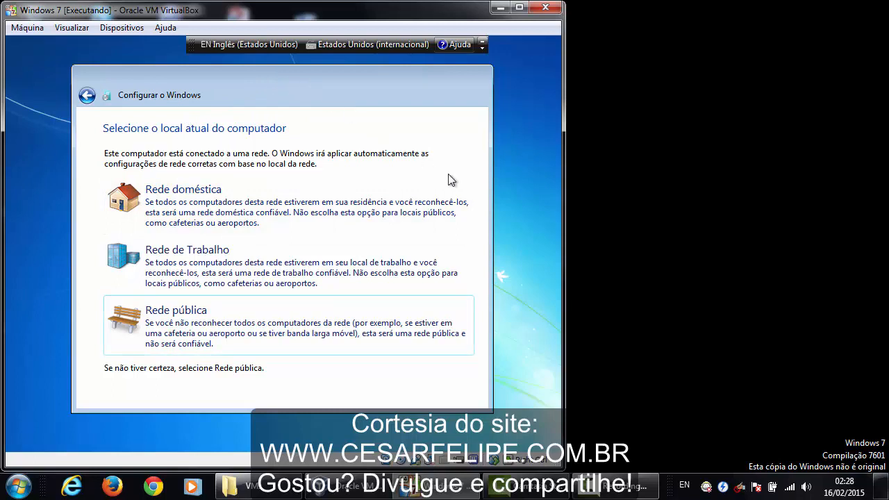
{"action": "left_click", "coordinate": [274, 202]}
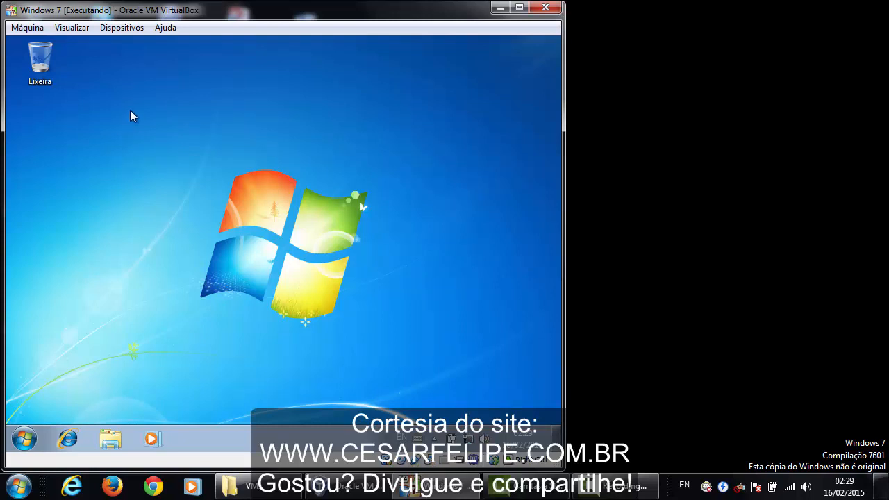
Check the Start menu of the newly installed Windows 7 and bring the VirtualBox manager to the front
{"action": "left_click", "coordinate": [23, 438]}
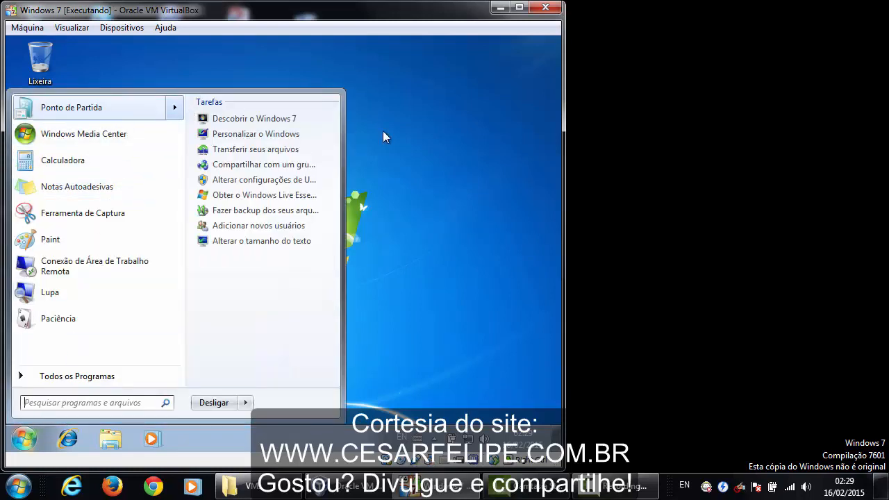
{"action": "left_click", "coordinate": [405, 124]}
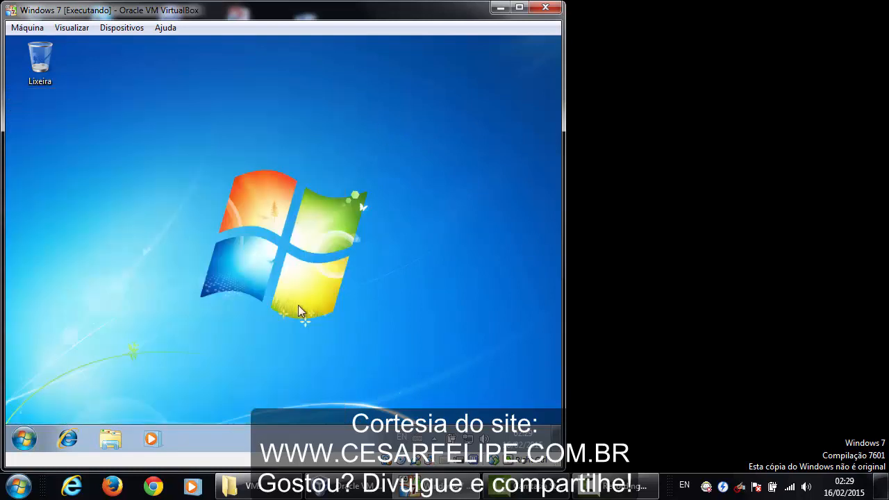
{"action": "left_click", "coordinate": [371, 485]}
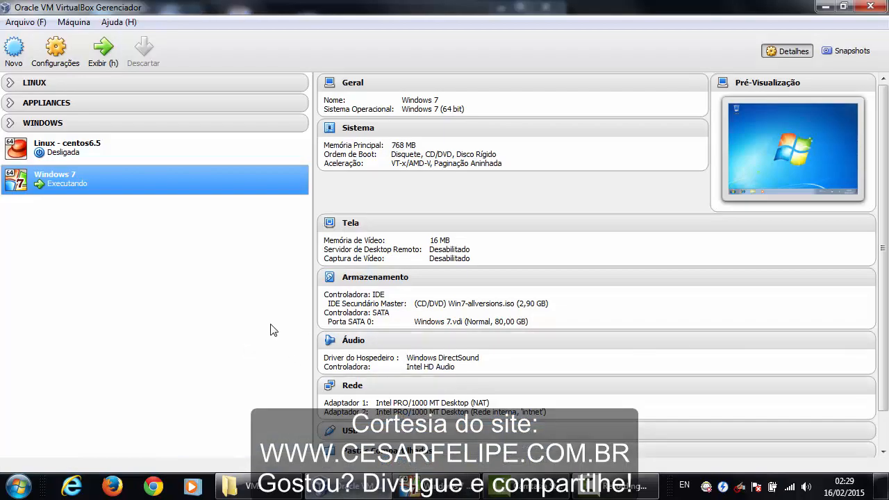